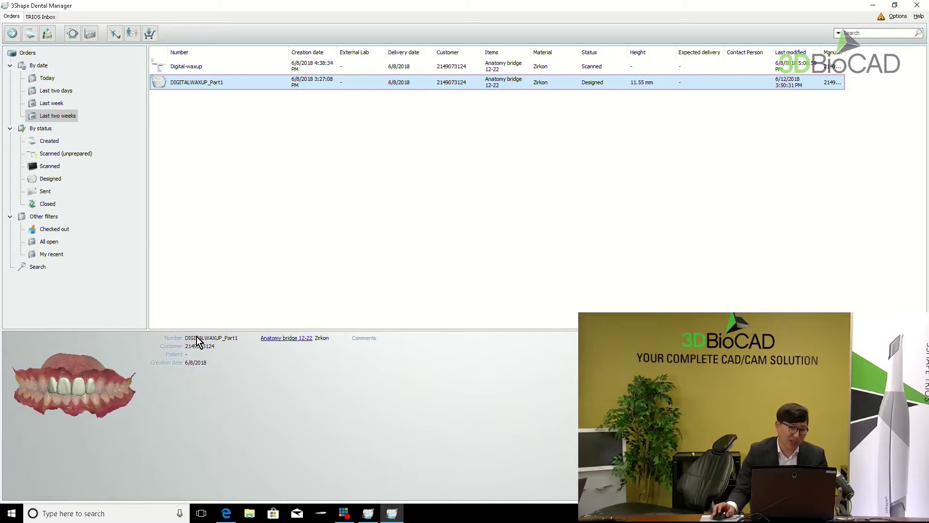
scroll(123, 385, up, 2)
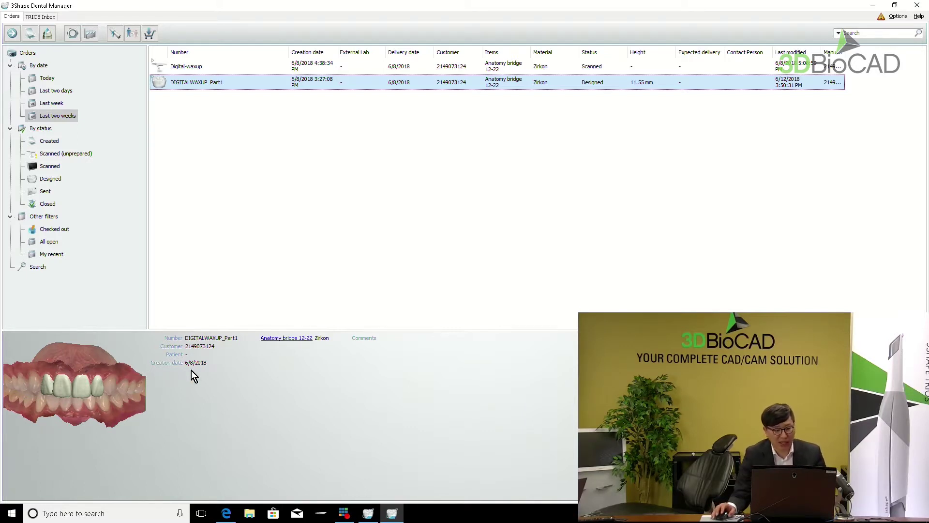
- Rotate the DIGITALWAXUP_Part1 preview to a frontal view and bring up the order's actions menu
drag(84, 400, 82, 397)
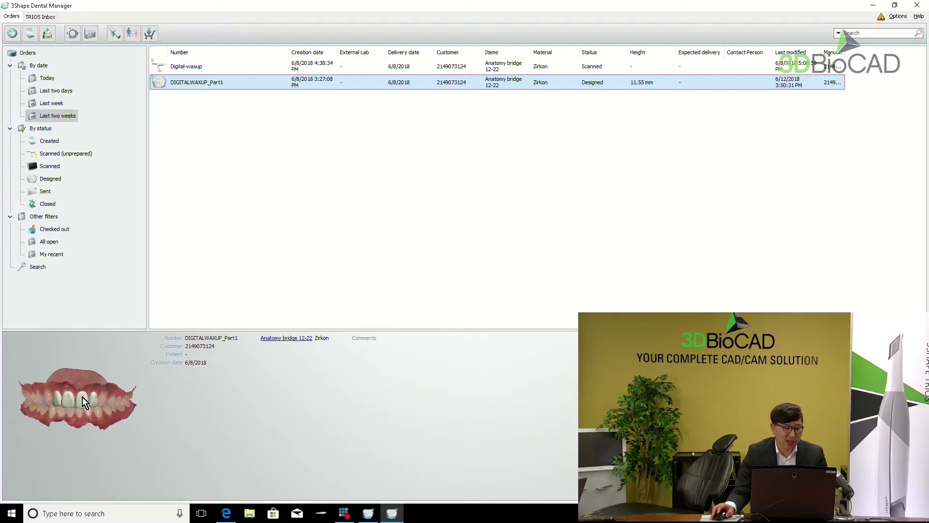
drag(82, 399, 66, 396)
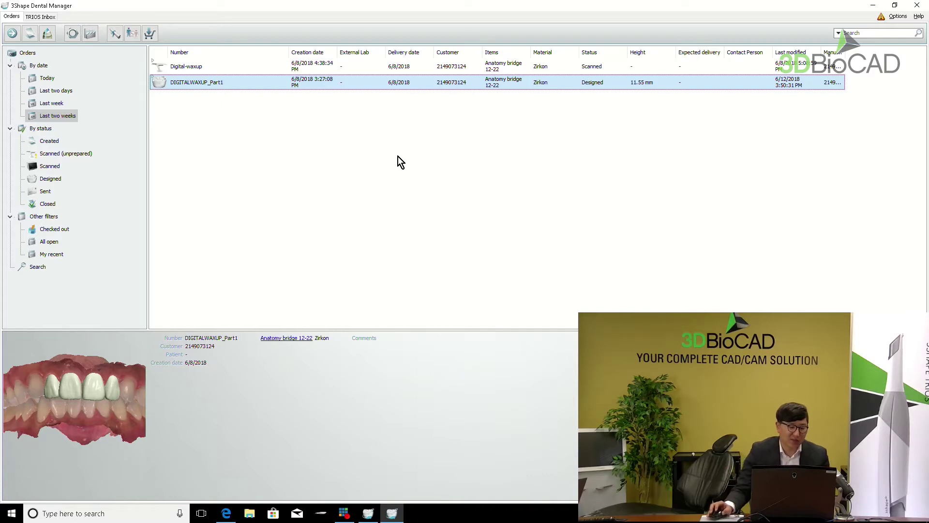
right_click(234, 86)
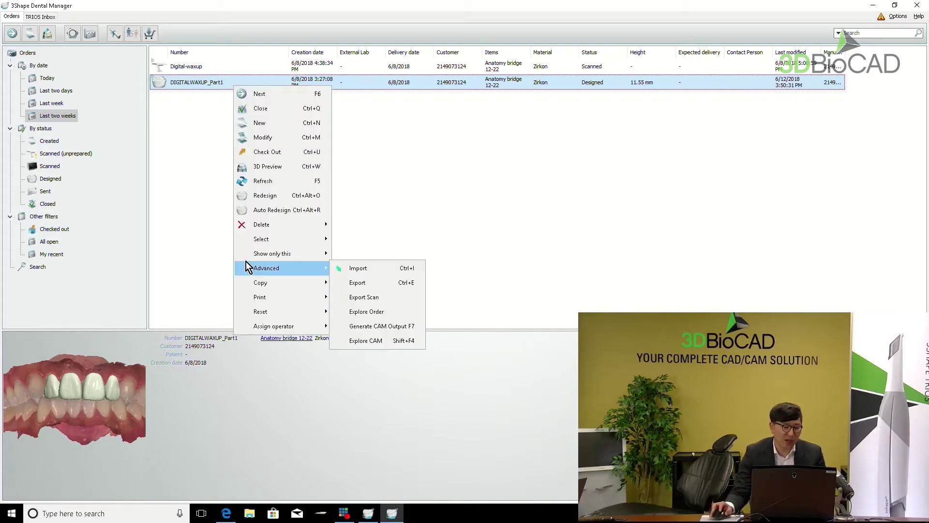
mouse_move(276, 282)
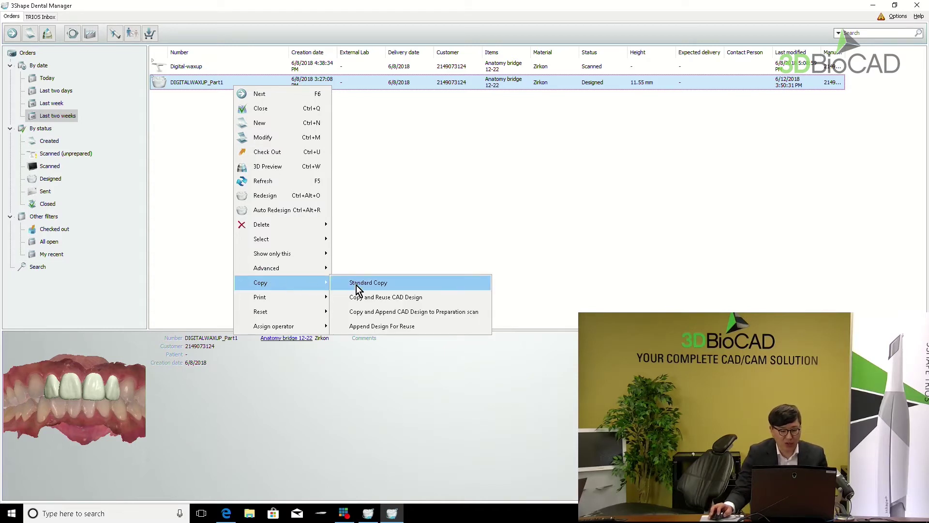
- Copy the order using Copy and Append CAD Design to Preparation scan, then select an upper front tooth
click(360, 314)
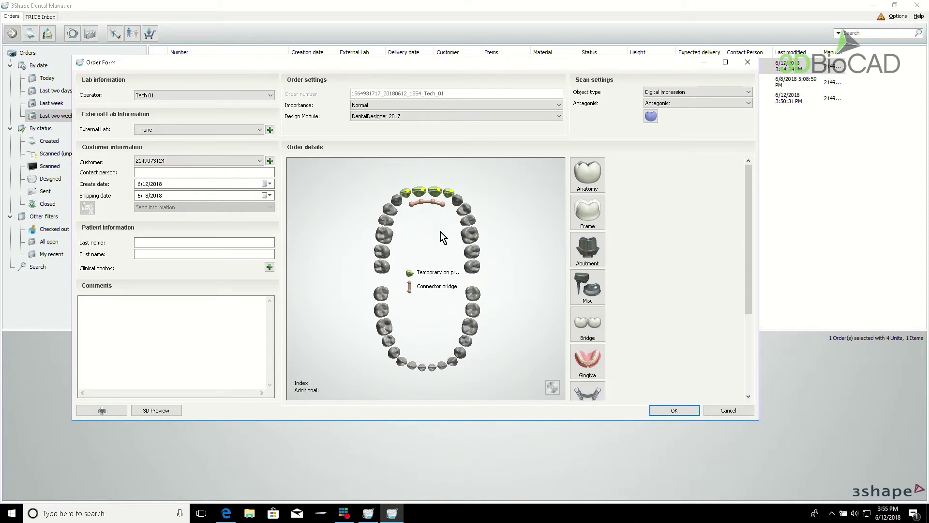
click(410, 196)
- Clear all restorations and set the upper jaw as an unsectioned digital model
right_click(410, 196)
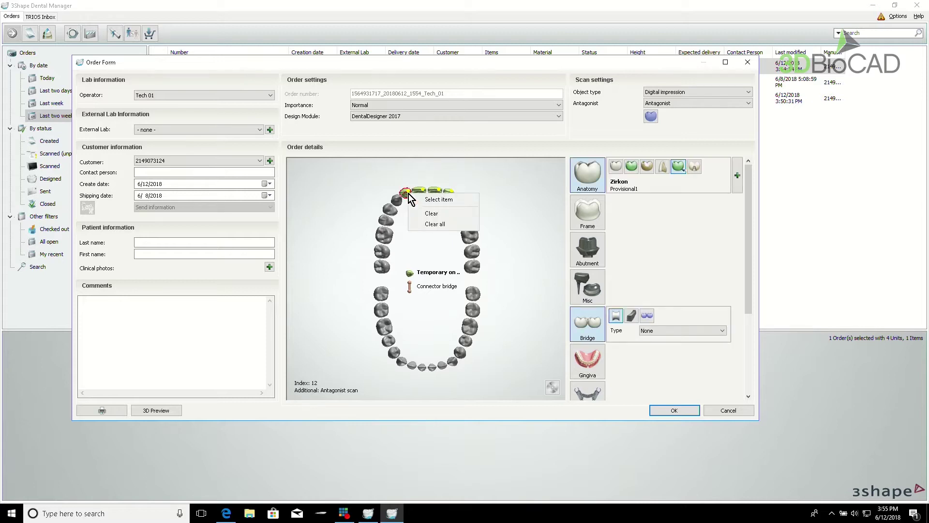
click(429, 224)
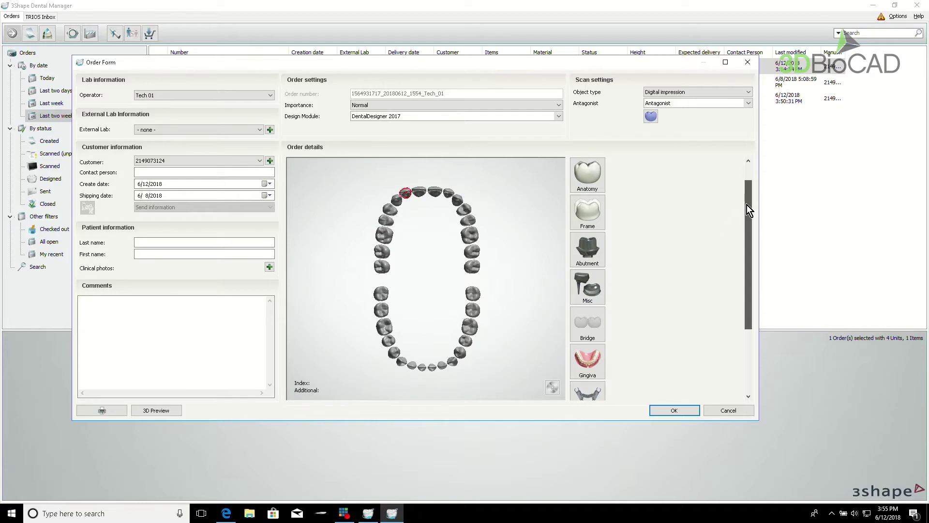
drag(747, 194, 691, 249)
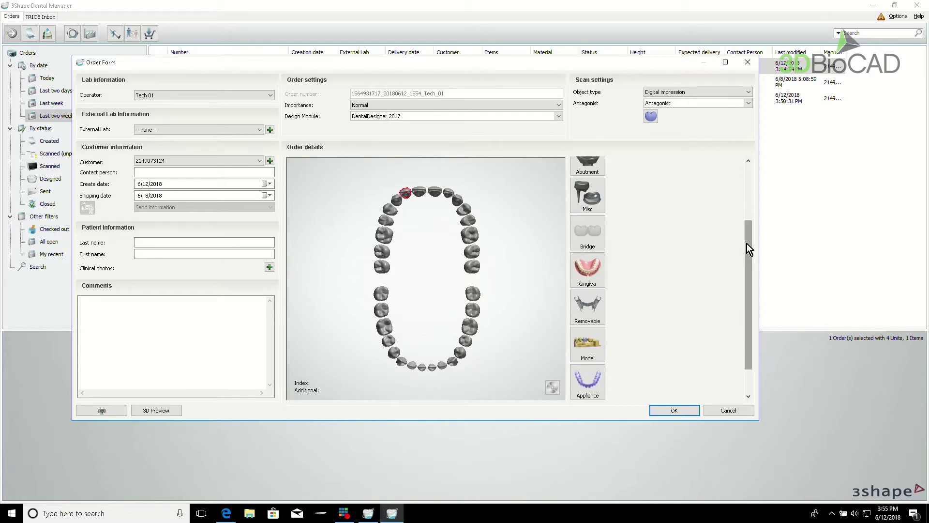
click(590, 348)
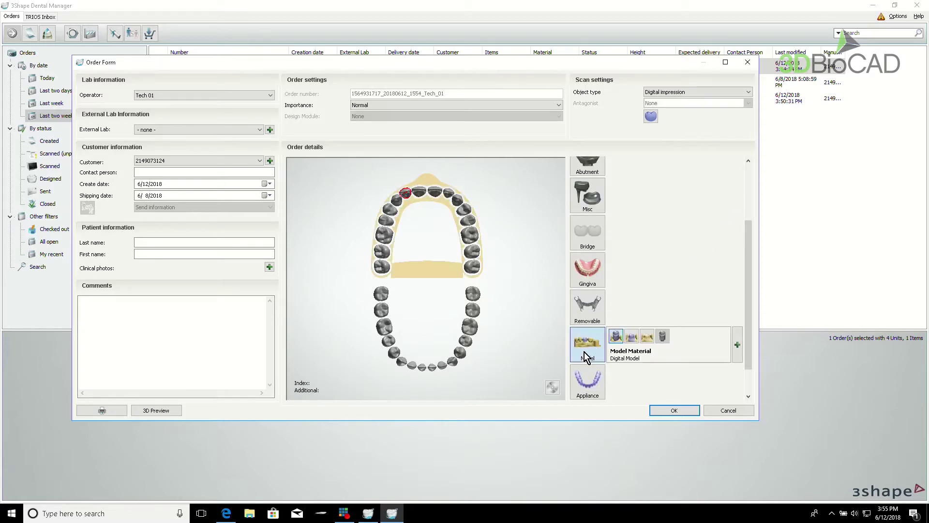
click(648, 338)
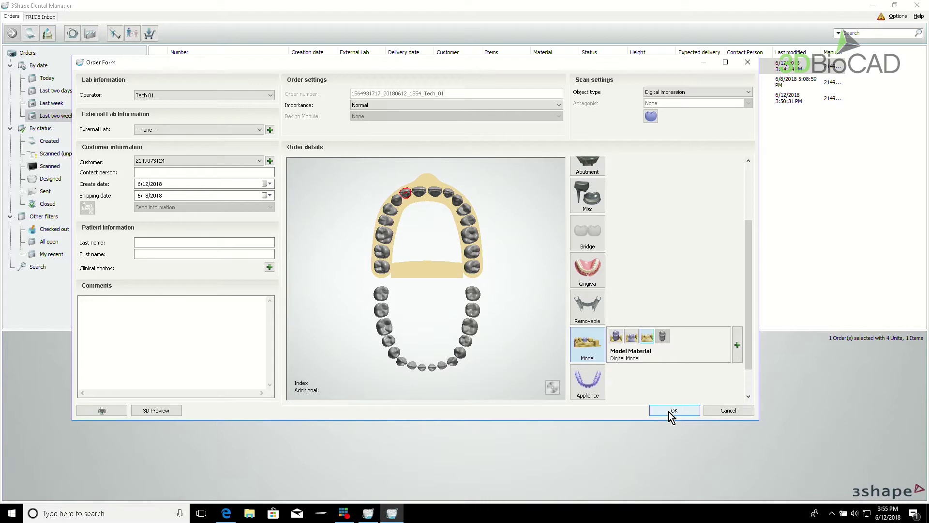
click(523, 276)
- Remove the lower-arch model at tooth 36, confirm the order, and answer the reimport warning
click(470, 328)
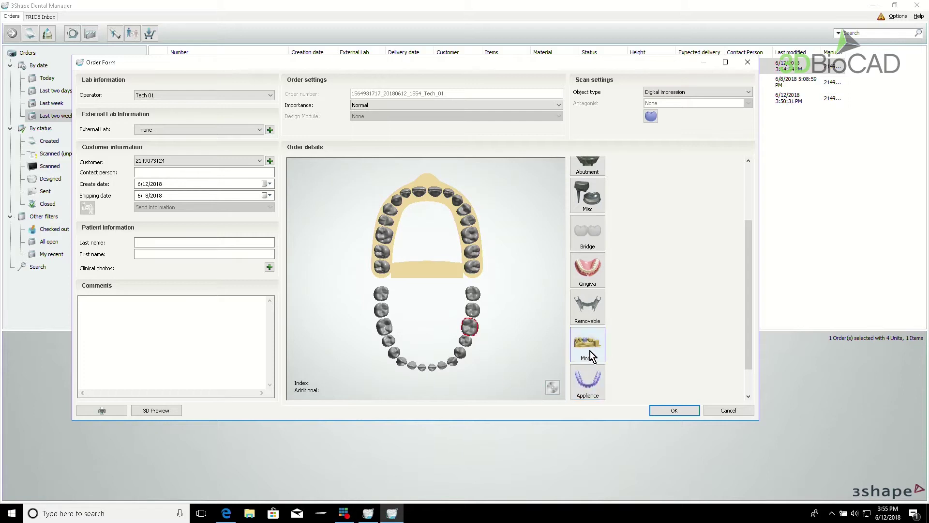
click(591, 351)
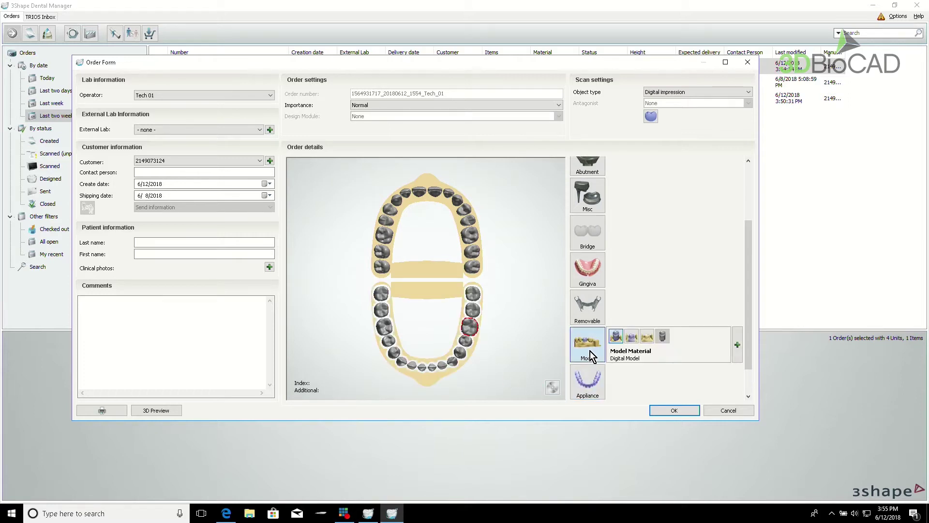
right_click(474, 333)
click(523, 352)
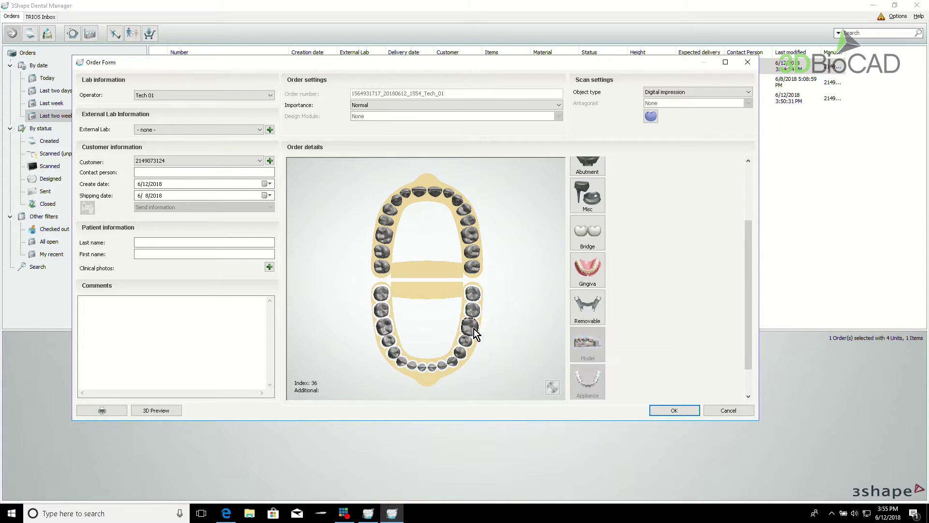
click(584, 348)
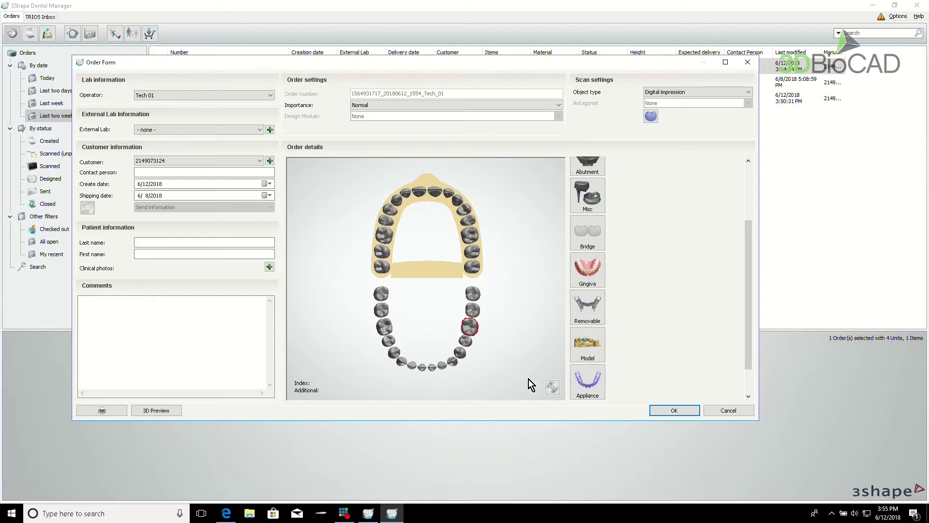
click(674, 411)
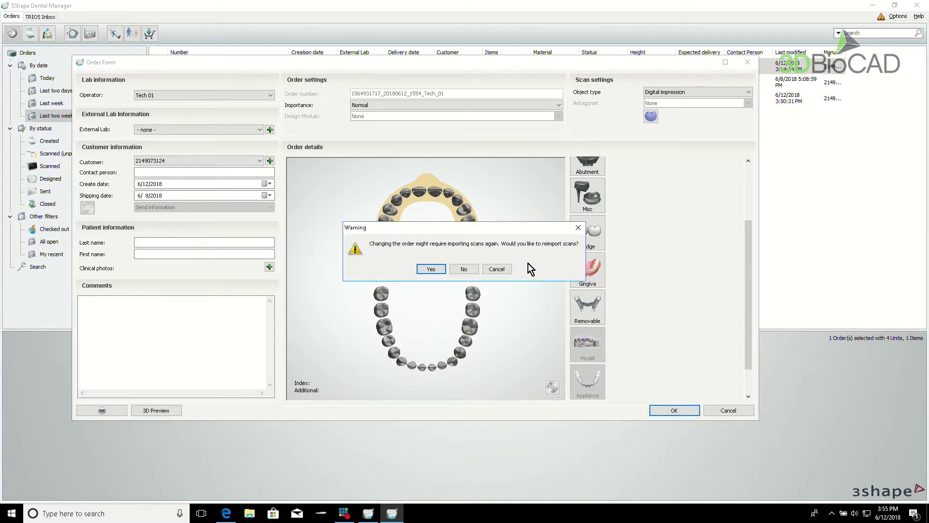
click(469, 269)
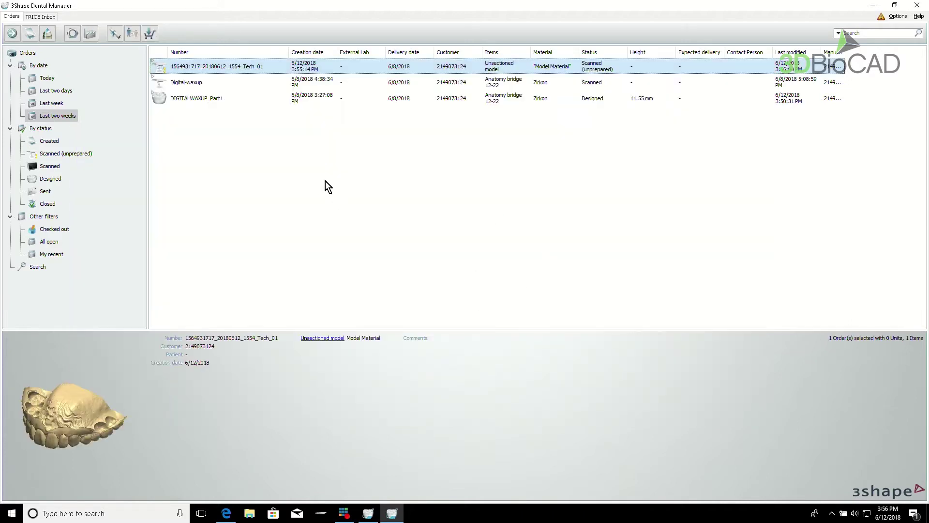
- Rotate the new order's upper model to a front view and bring up its actions menu
mouse_move(53, 453)
right_down()
mouse_move(49, 418)
mouse_move(91, 372)
mouse_move(81, 412)
mouse_move(75, 369)
mouse_move(72, 482)
mouse_move(90, 435)
mouse_move(77, 356)
mouse_move(75, 392)
right_up()
scroll(49, 418, up, 3)
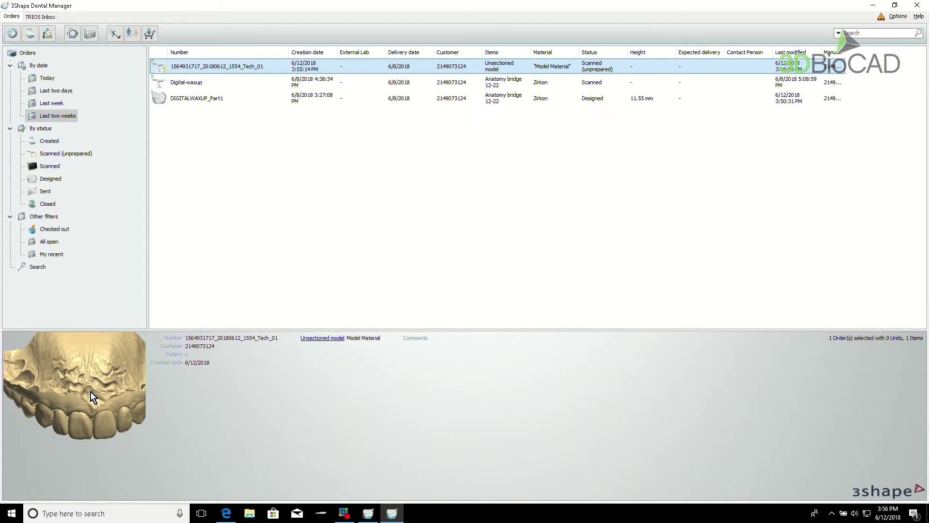
right_click(182, 68)
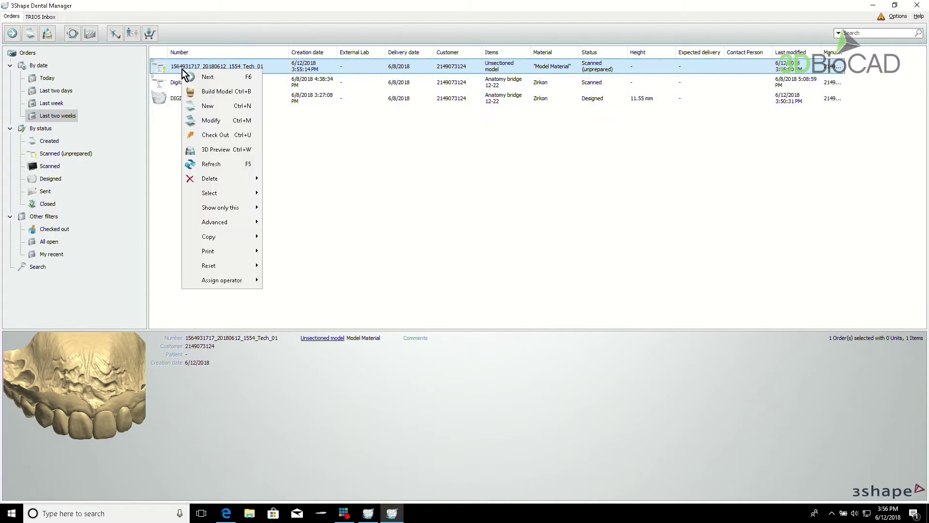
- Start Build Model, dismiss the subscription warning, and inspect the loaded upper arch scan
click(209, 93)
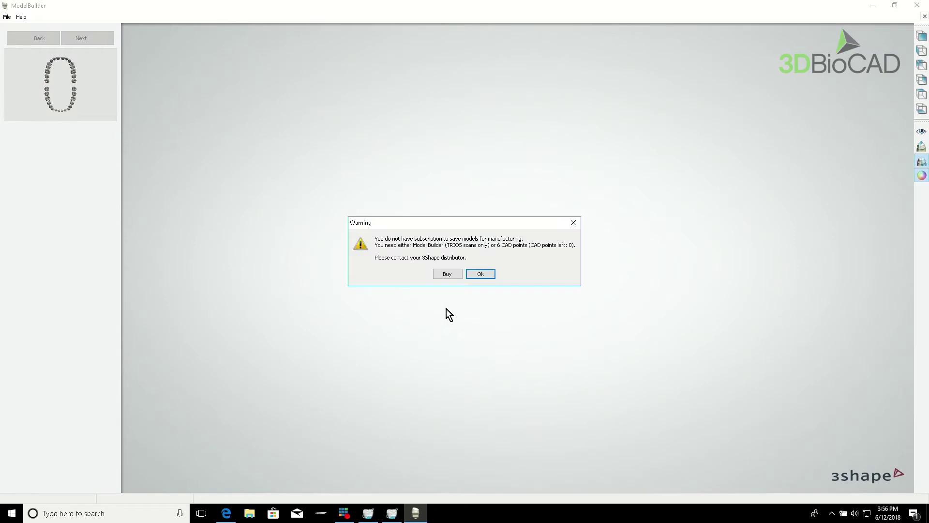
click(484, 276)
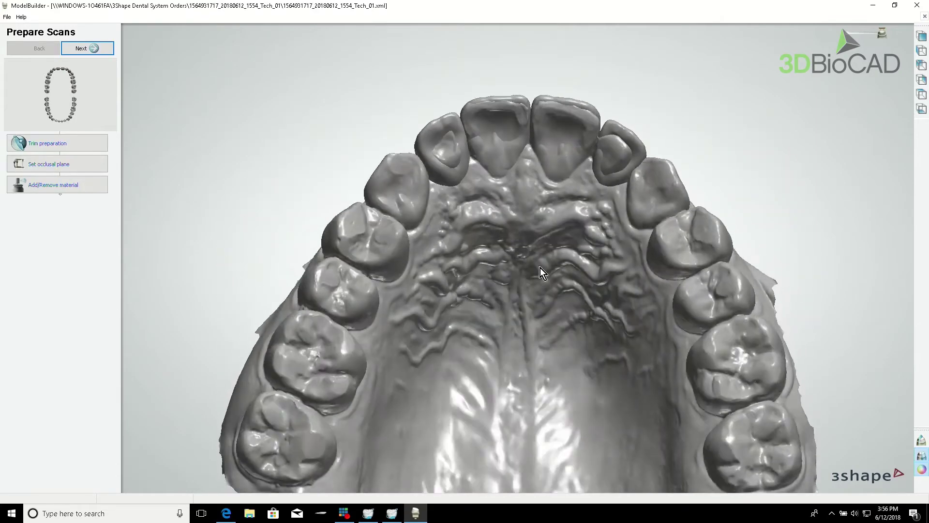
mouse_move(540, 268)
right_down()
mouse_move(541, 243)
mouse_move(535, 359)
mouse_move(432, 393)
mouse_move(421, 416)
mouse_move(498, 376)
mouse_move(526, 315)
mouse_move(525, 260)
mouse_move(507, 291)
mouse_move(507, 267)
mouse_move(533, 232)
mouse_move(536, 255)
right_up()
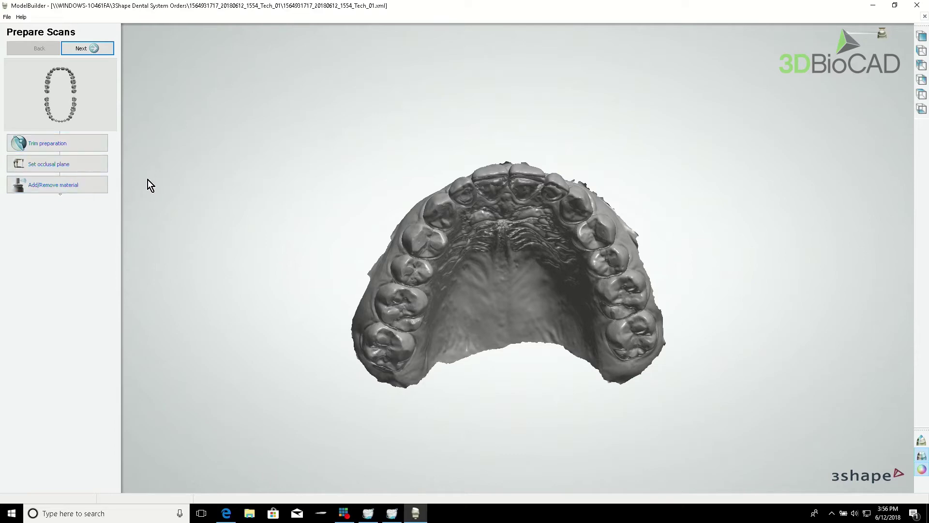
click(74, 165)
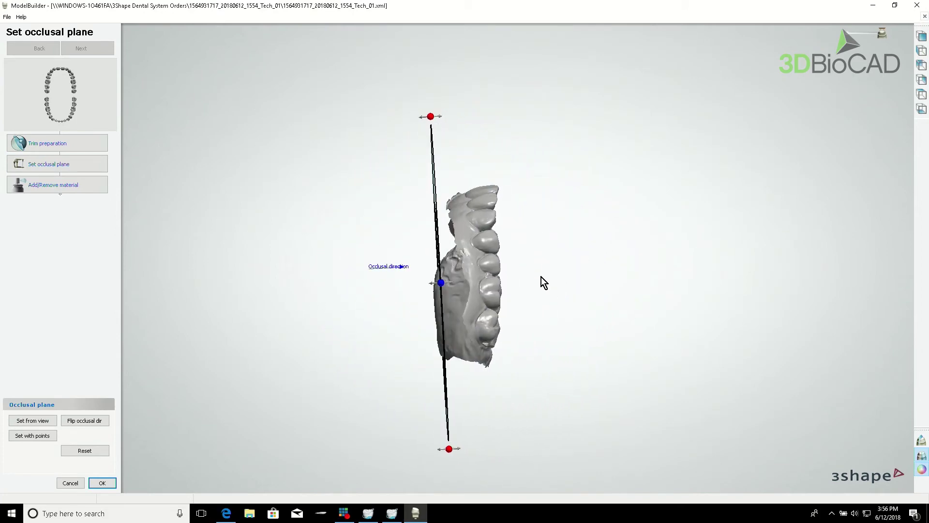
- Orbit to a top view of the upper arch and set the occlusal plane from that view
mouse_move(682, 269)
right_down()
mouse_move(599, 282)
mouse_move(598, 270)
right_up()
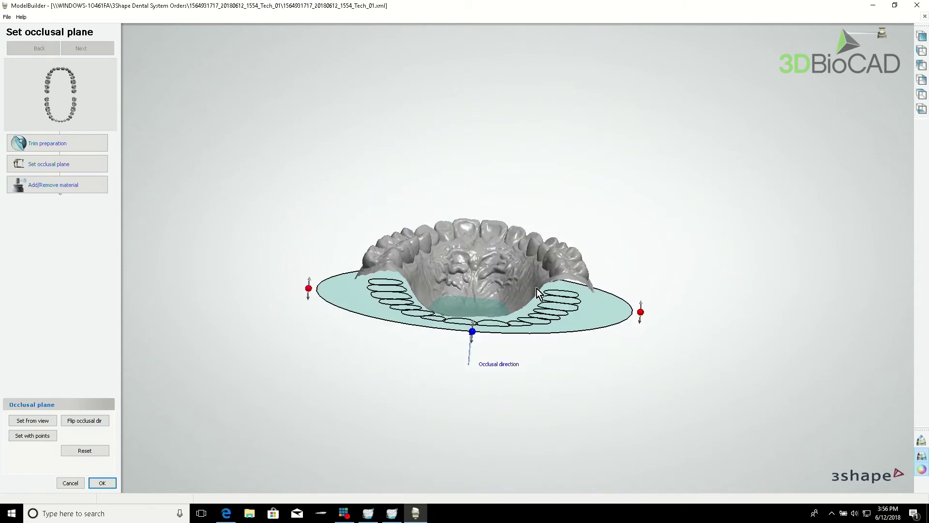
drag(472, 332, 477, 286)
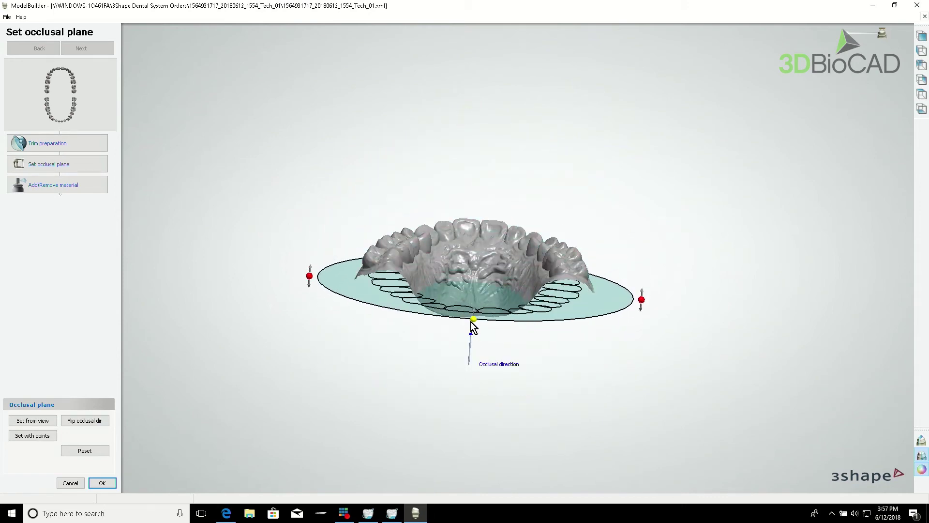
drag(477, 390, 472, 403)
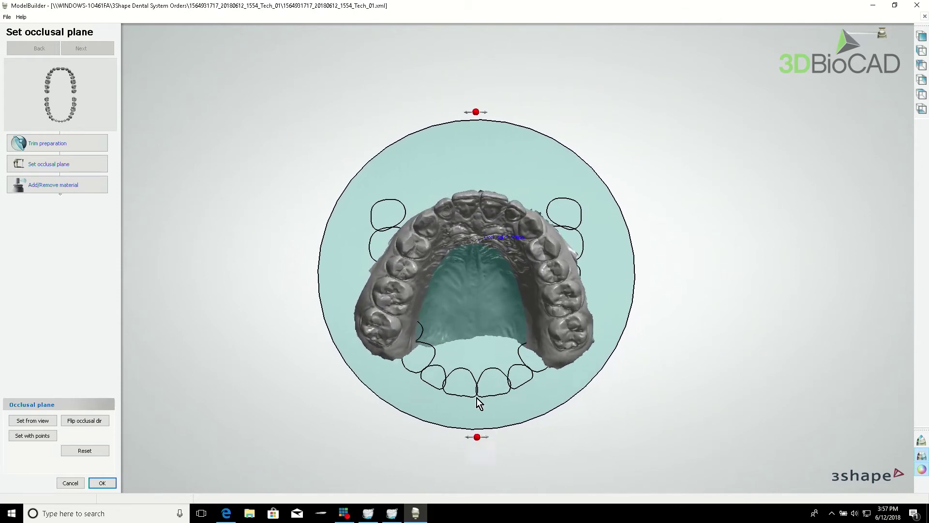
click(37, 427)
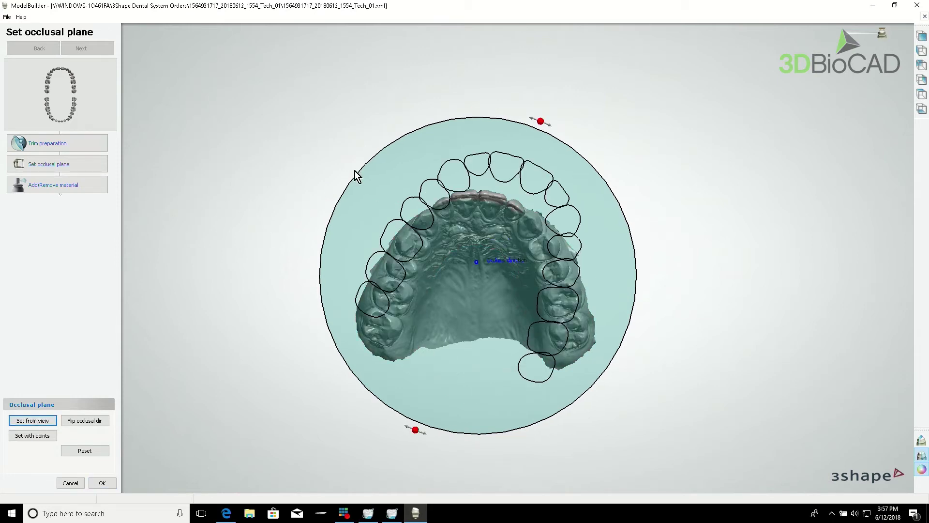
- Adjust the plane's rotation and tilt along the cusps, accept it, and advance to the articulator step
drag(541, 122, 484, 121)
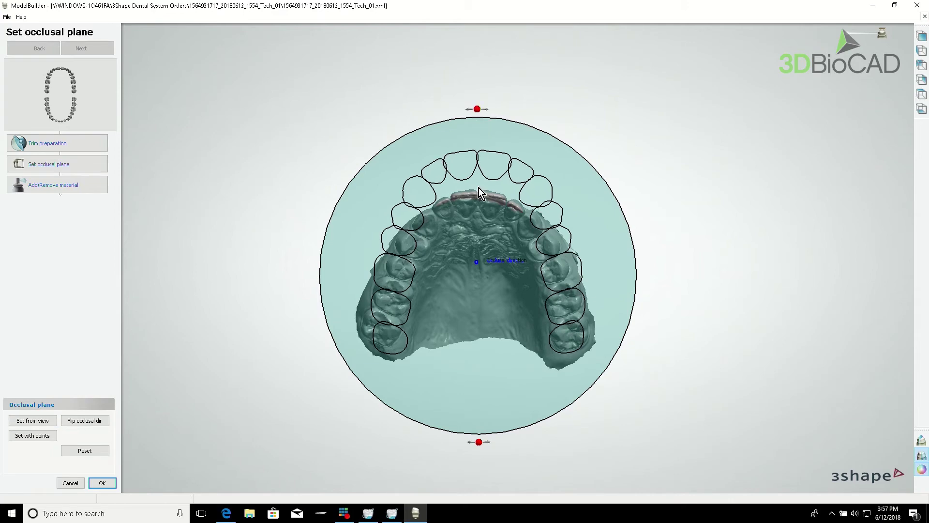
drag(480, 209, 480, 242)
mouse_move(361, 422)
right_down()
mouse_move(450, 330)
mouse_move(466, 342)
mouse_move(448, 340)
right_up()
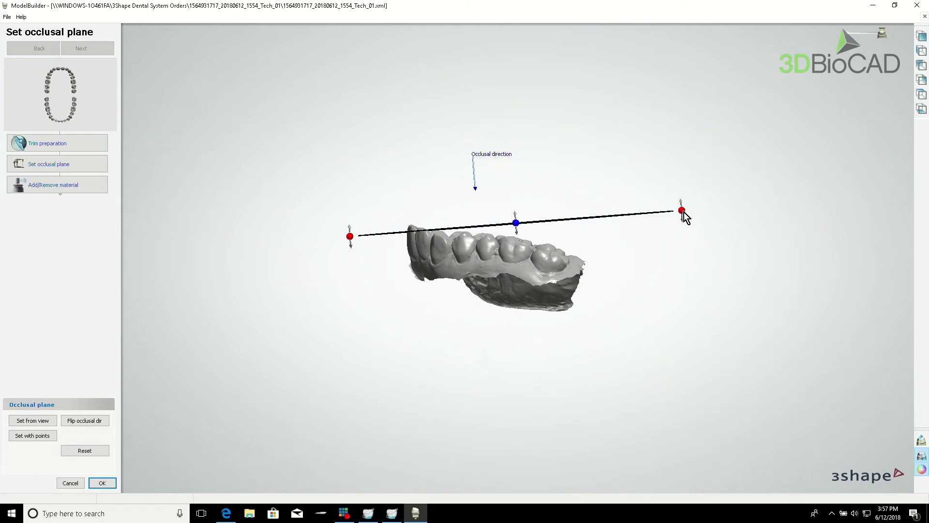
drag(683, 215, 682, 251)
drag(527, 226, 520, 236)
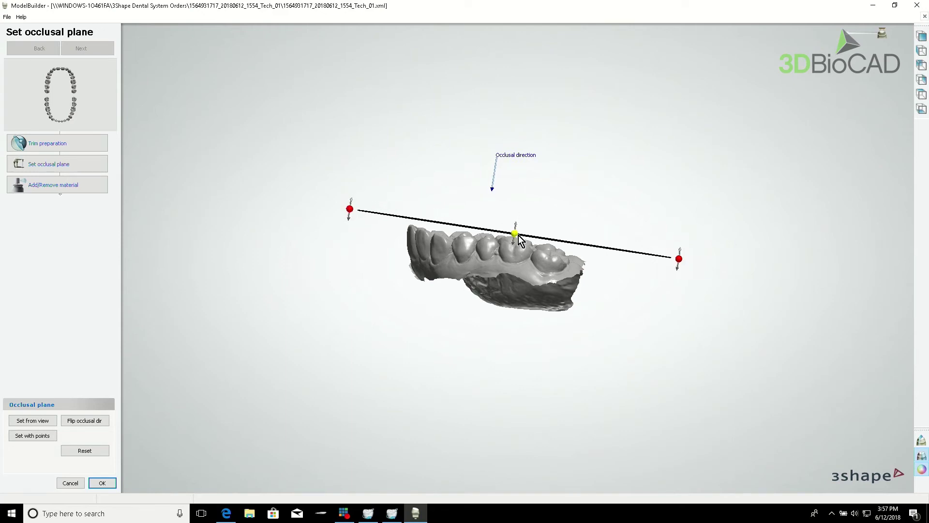
click(103, 483)
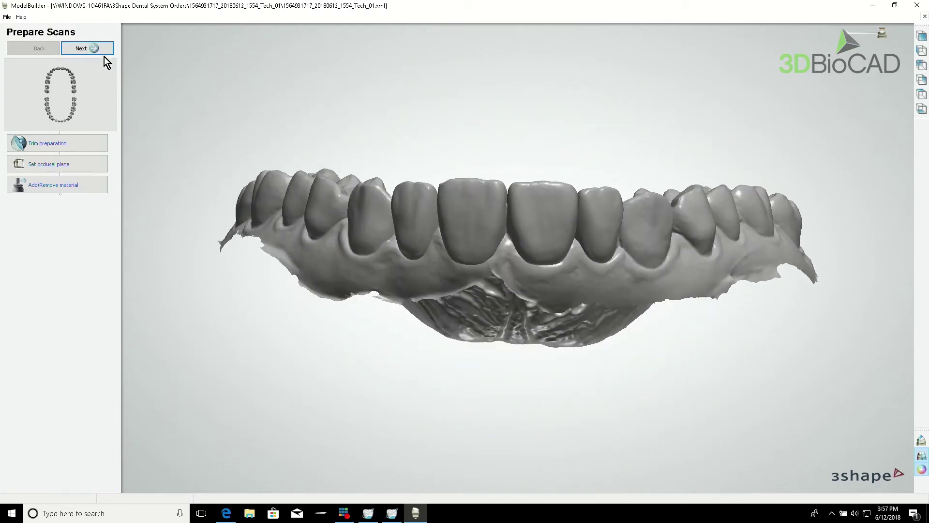
click(101, 51)
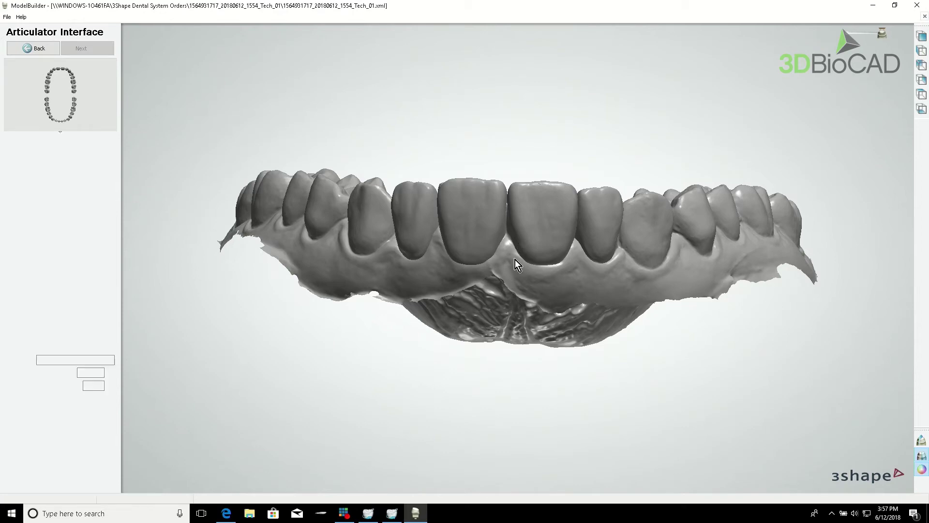
- Replace the order-number ID text and raise the tag font height to 4.0 mm
mouse_move(680, 299)
right_down()
mouse_move(628, 299)
mouse_move(630, 354)
mouse_move(681, 280)
right_up()
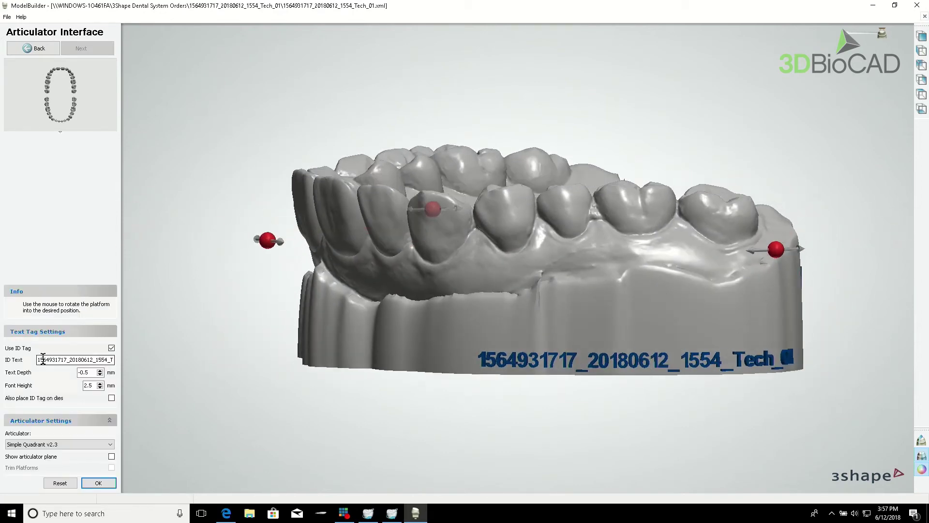
drag(40, 360, 171, 360)
key(BackSpace)
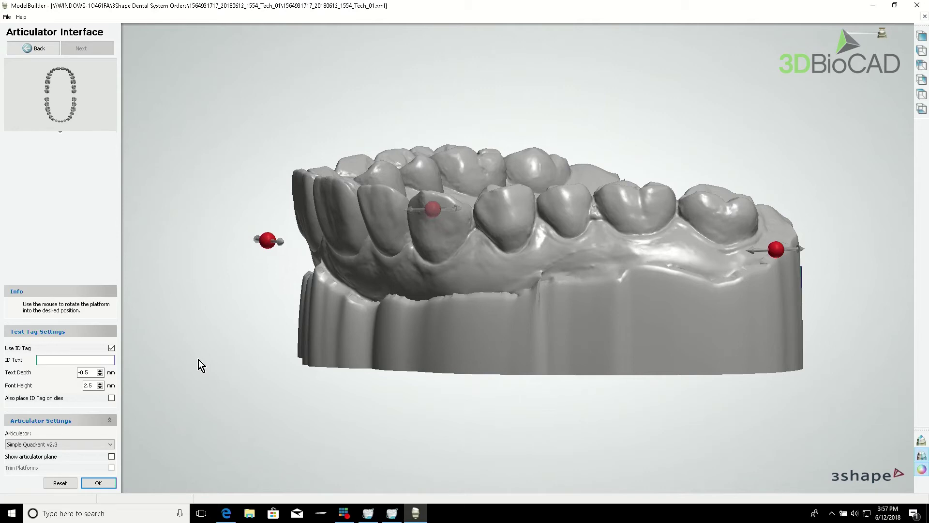
text(JACK_H)
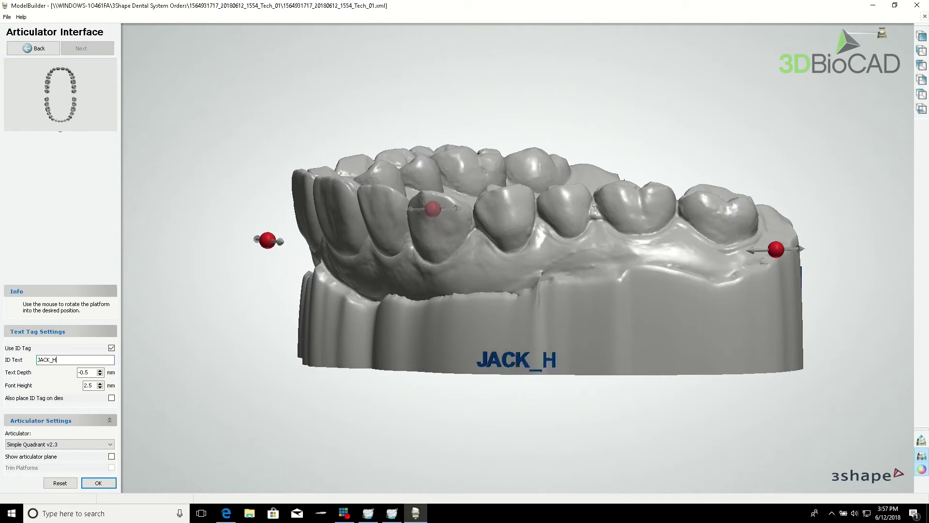
text(i:))
click(102, 383)
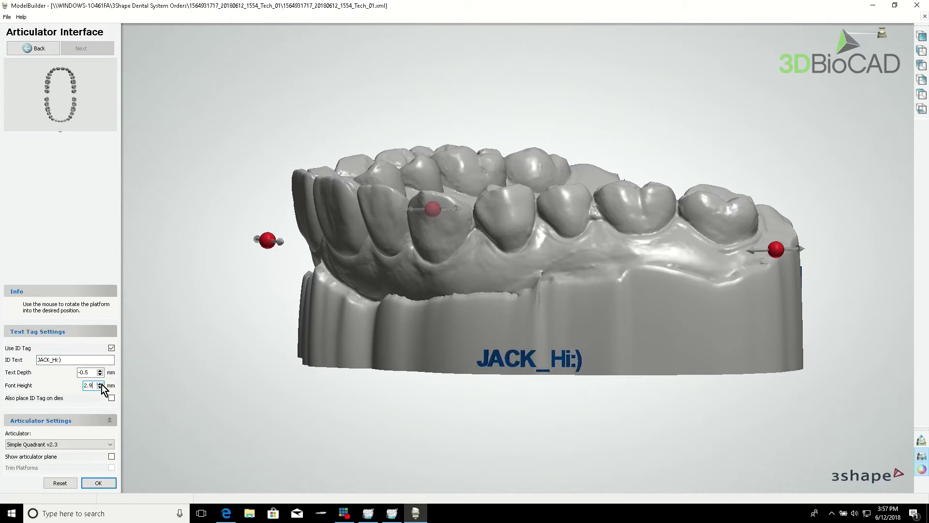
click(102, 385)
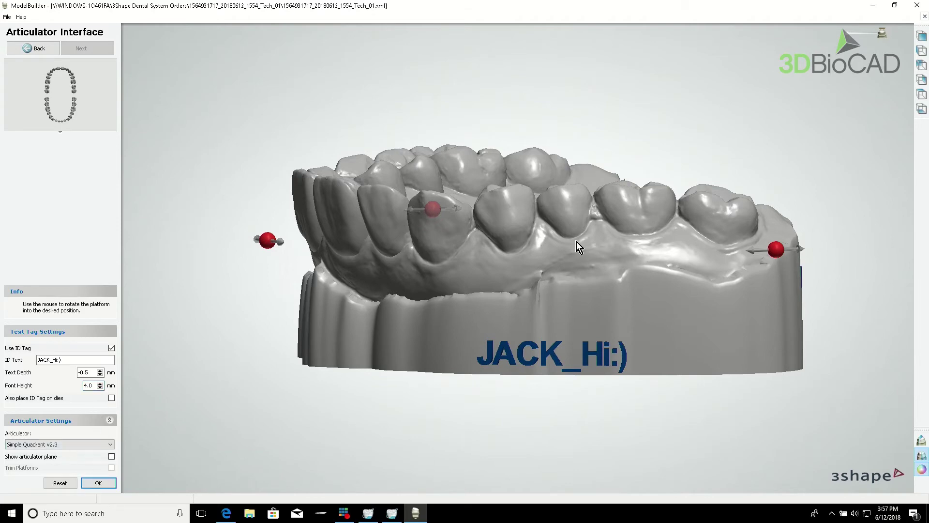
- Set the articulator to None and confirm to build the model base
mouse_move(577, 242)
right_down()
mouse_move(456, 230)
mouse_move(446, 323)
right_up()
scroll(446, 323, down, 3)
scroll(446, 330, down, 2)
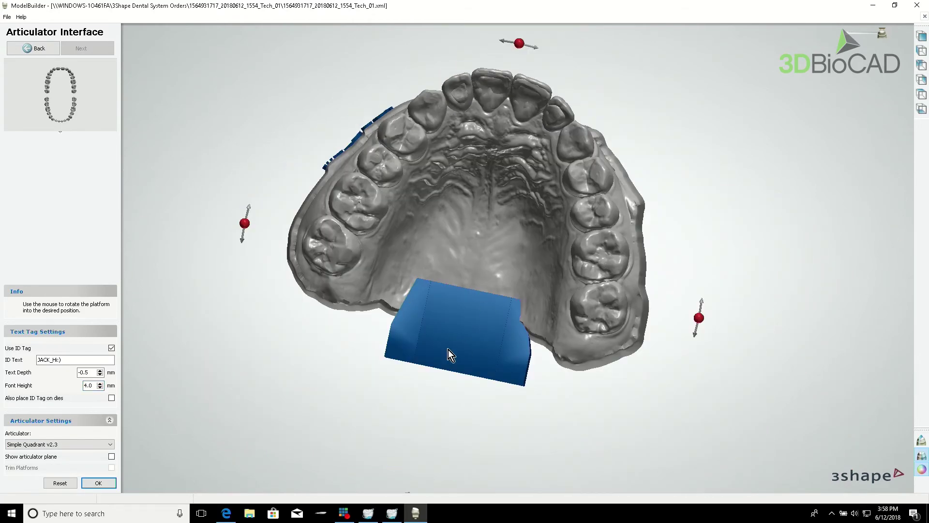
click(87, 443)
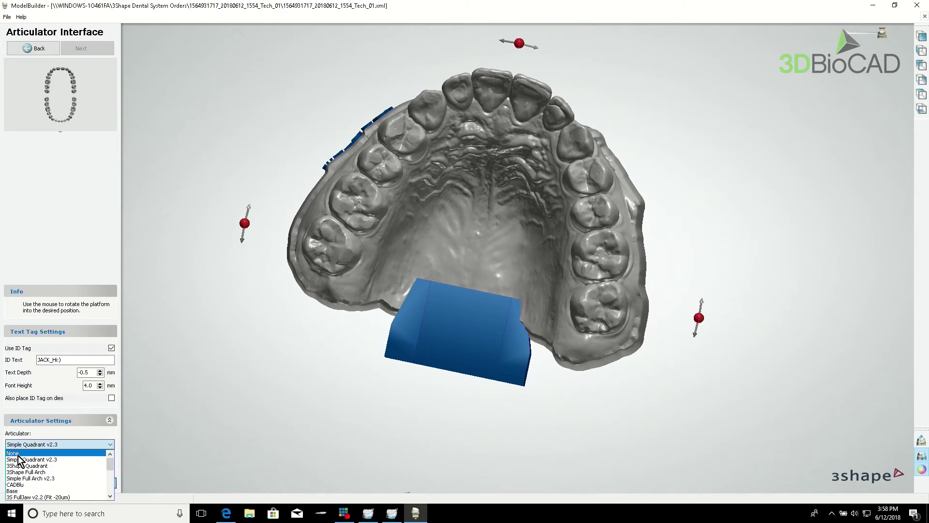
click(18, 454)
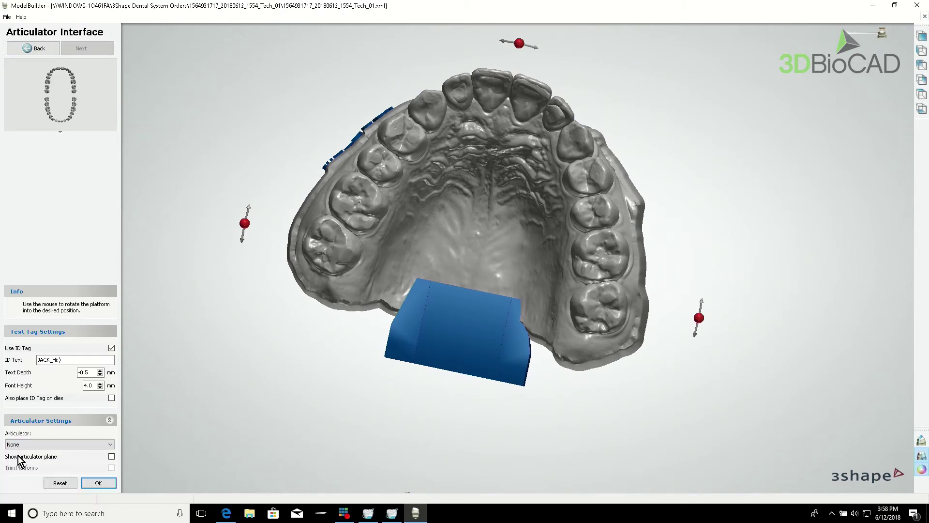
click(98, 483)
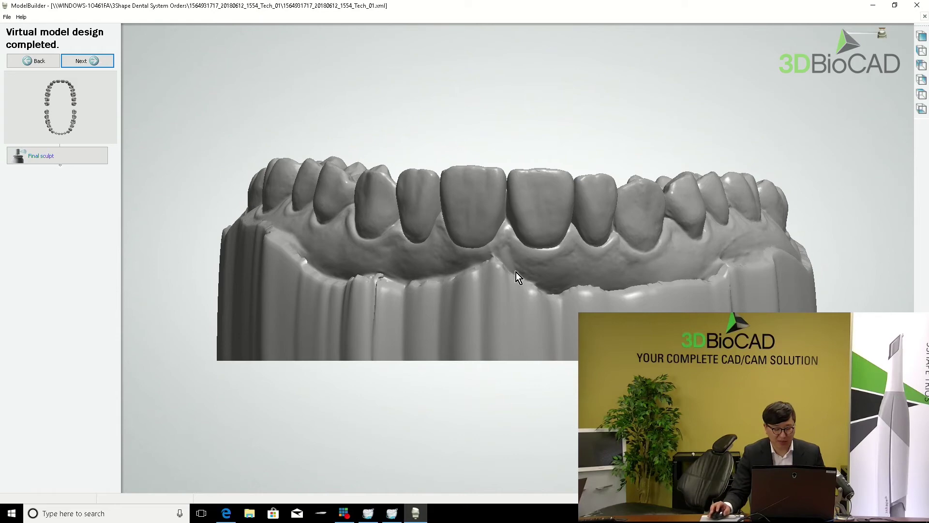
- Orbit the finished upper model to check it from above, the side and behind
mouse_move(517, 272)
right_down()
mouse_move(662, 232)
mouse_move(523, 228)
right_up()
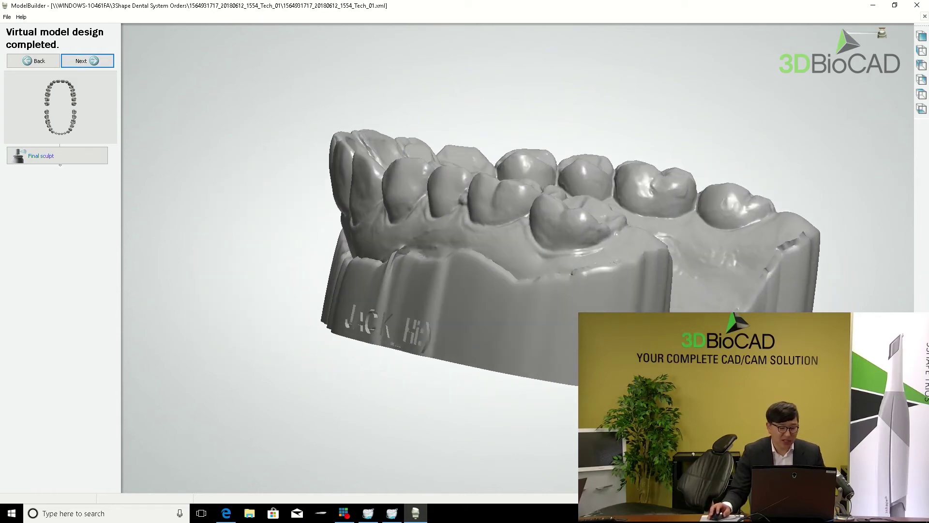
mouse_move(537, 277)
right_down()
mouse_move(549, 299)
mouse_move(539, 371)
right_up()
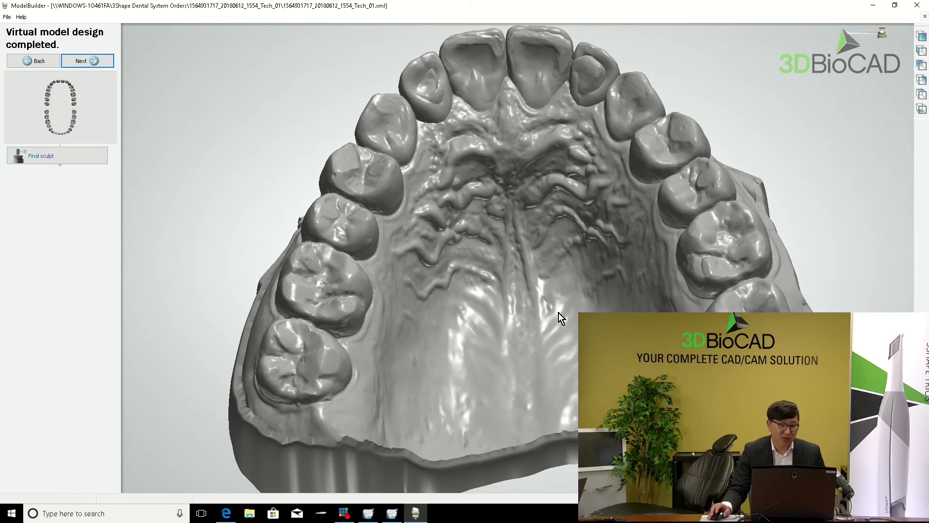
scroll(567, 294, down, 2)
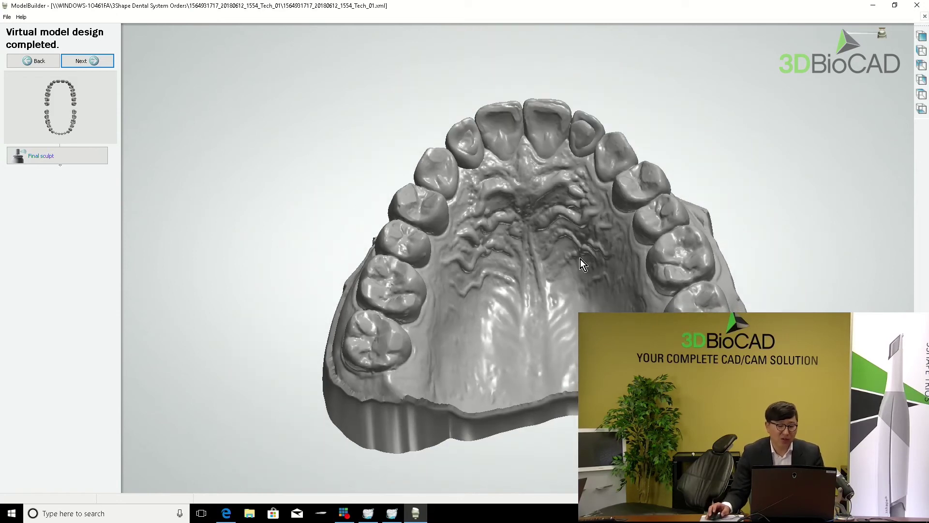
mouse_move(580, 264)
right_down()
mouse_move(529, 268)
mouse_move(591, 283)
mouse_move(632, 169)
right_up()
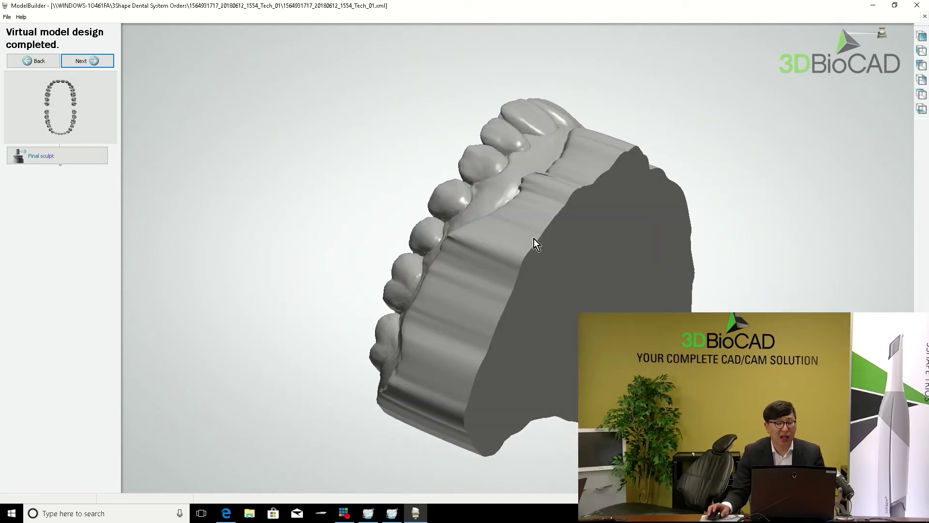
mouse_move(513, 308)
right_down()
mouse_move(496, 292)
mouse_move(505, 320)
mouse_move(489, 340)
right_up()
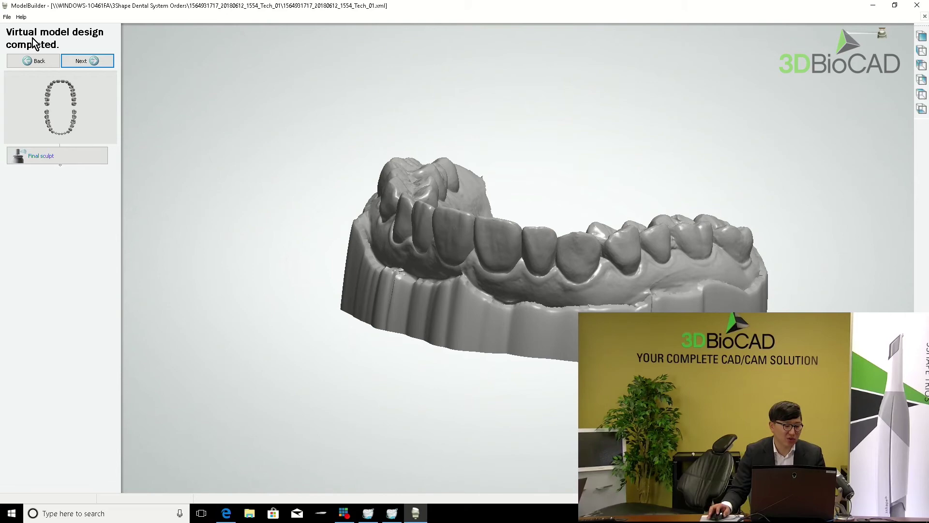
- In the virtual trimming preferences, set the hollow model's surface thickness to 1.50 mm
click(7, 17)
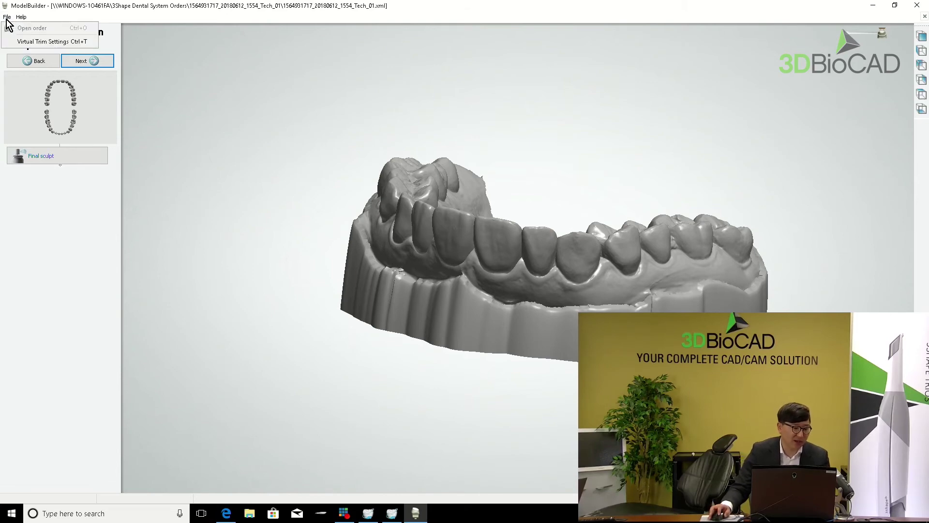
click(36, 43)
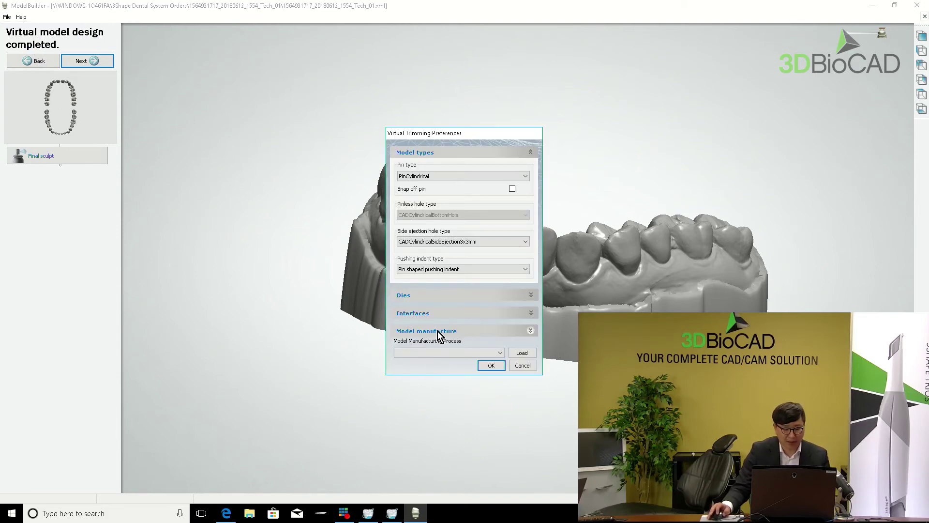
click(528, 331)
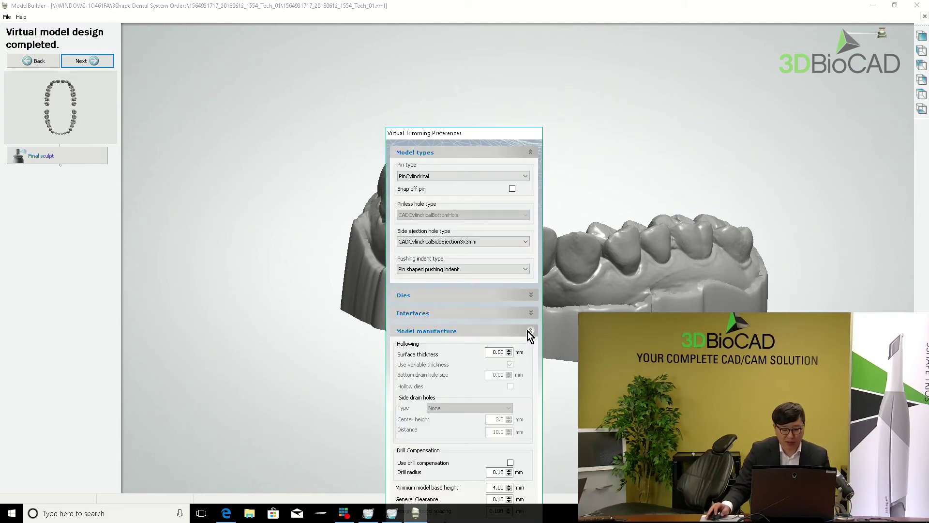
drag(466, 135, 367, 38)
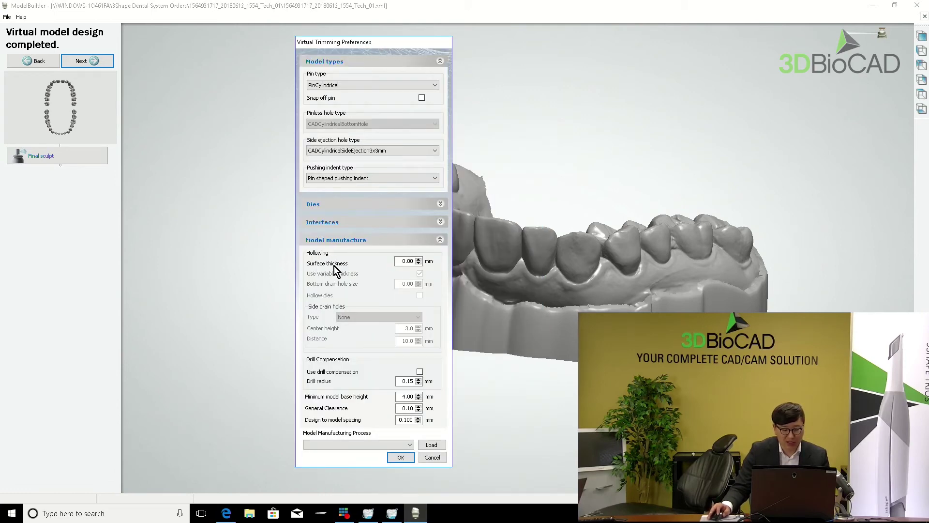
double_click(406, 262)
text(1)
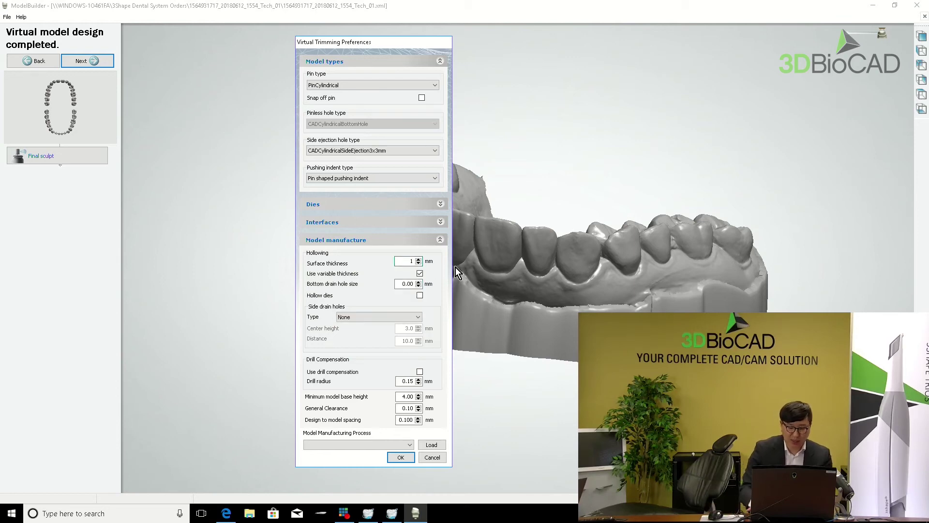
text(.5)
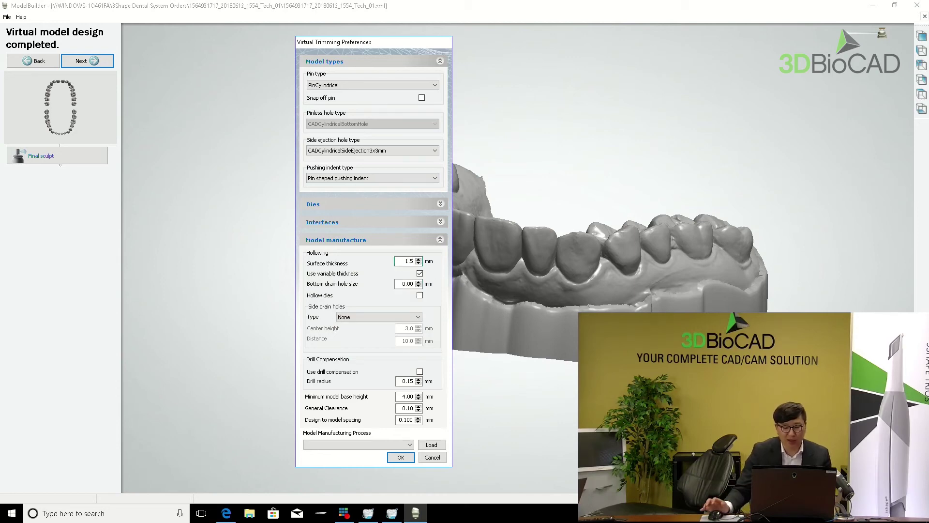
key(BackSpace)
key(BackSpace)
key(BackSpace)
text(2)
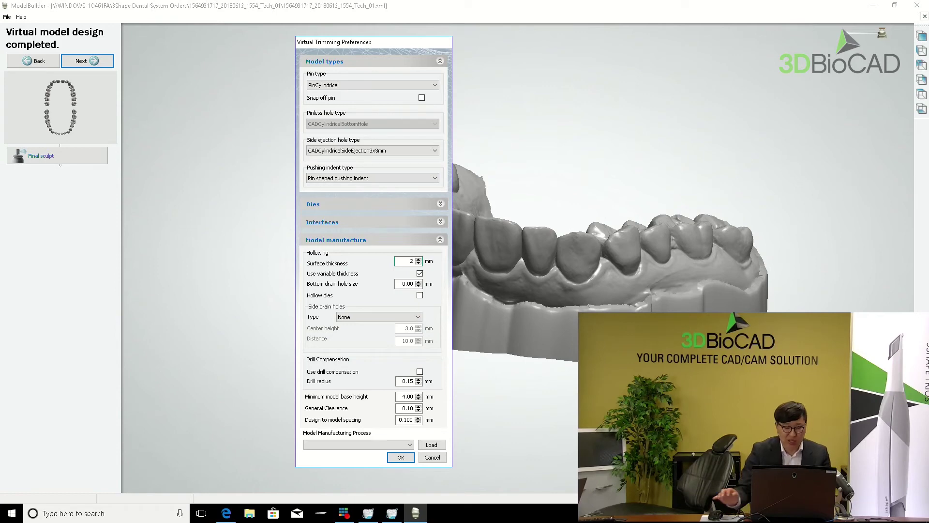
- Load the Digital Model manufacturing process and accept the trimming preferences
click(400, 446)
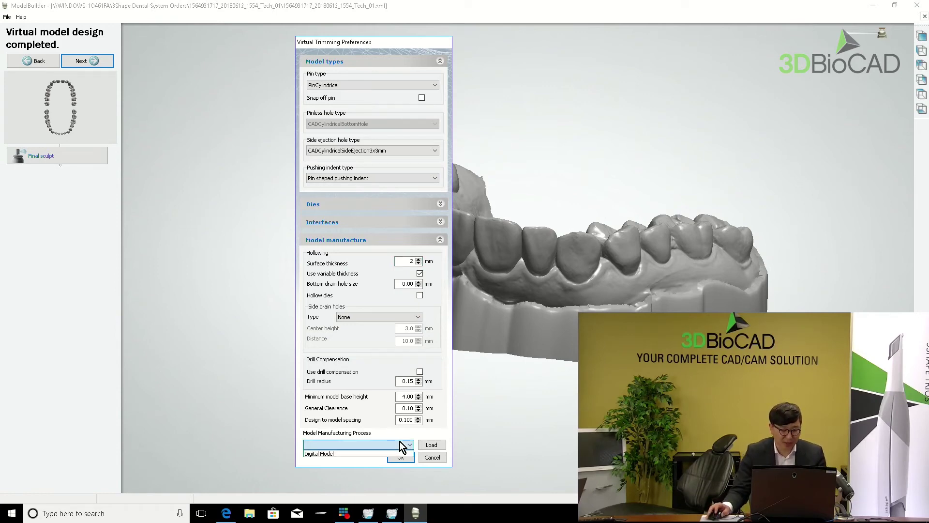
click(333, 455)
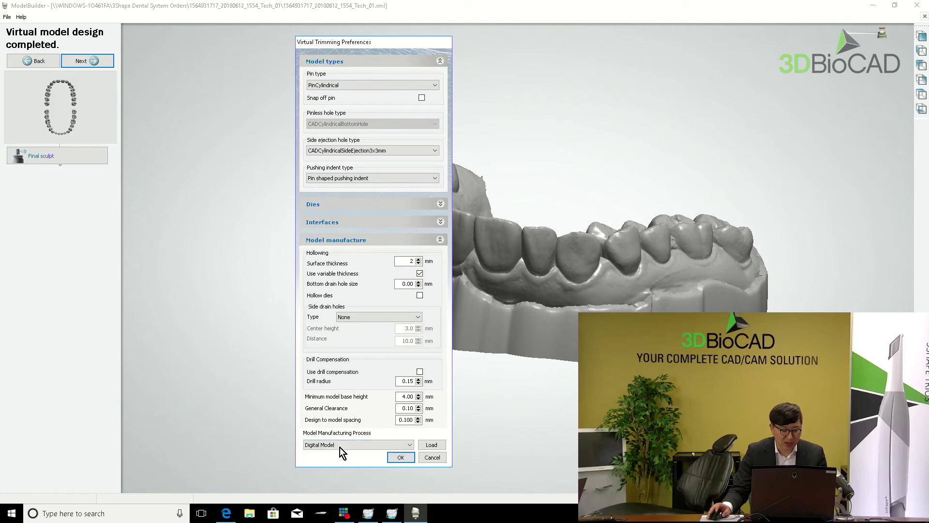
click(337, 455)
click(432, 446)
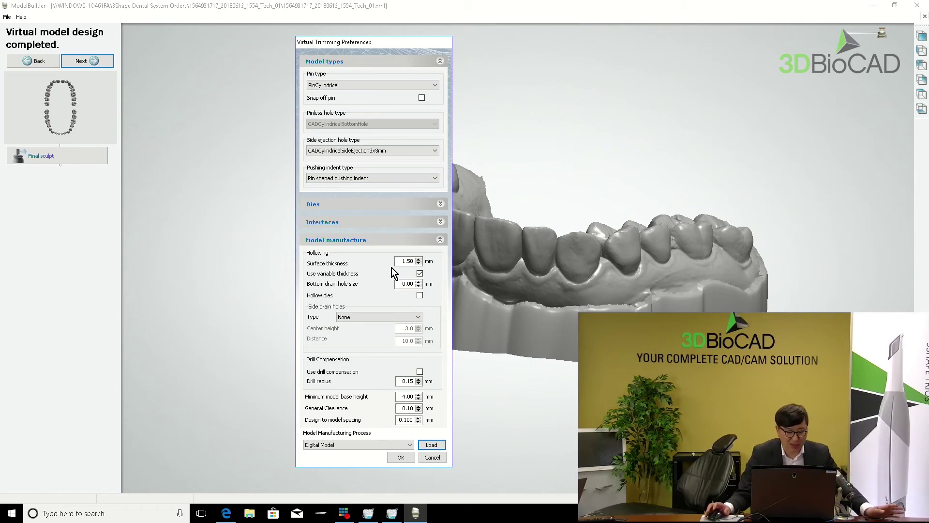
click(404, 462)
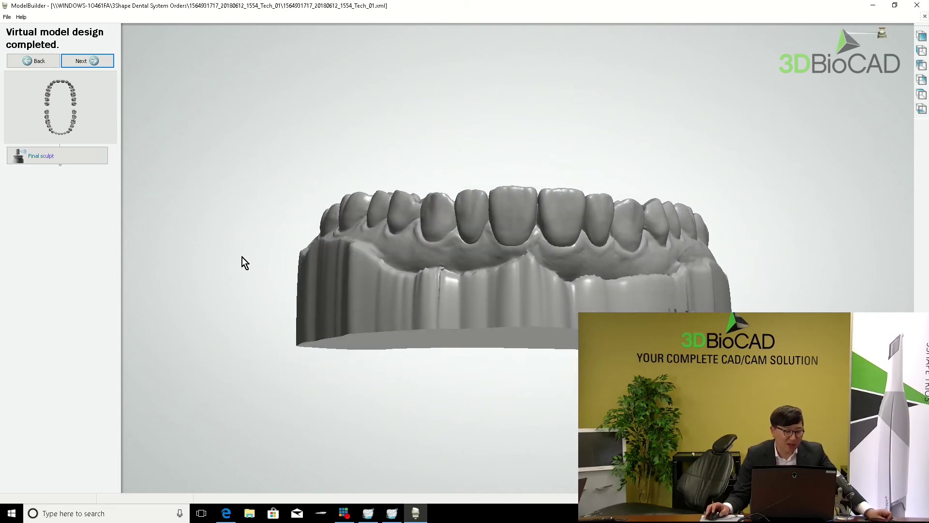
- Prepare the hollowed unsectioned upper model and acknowledge the subscription error so all models save
click(91, 62)
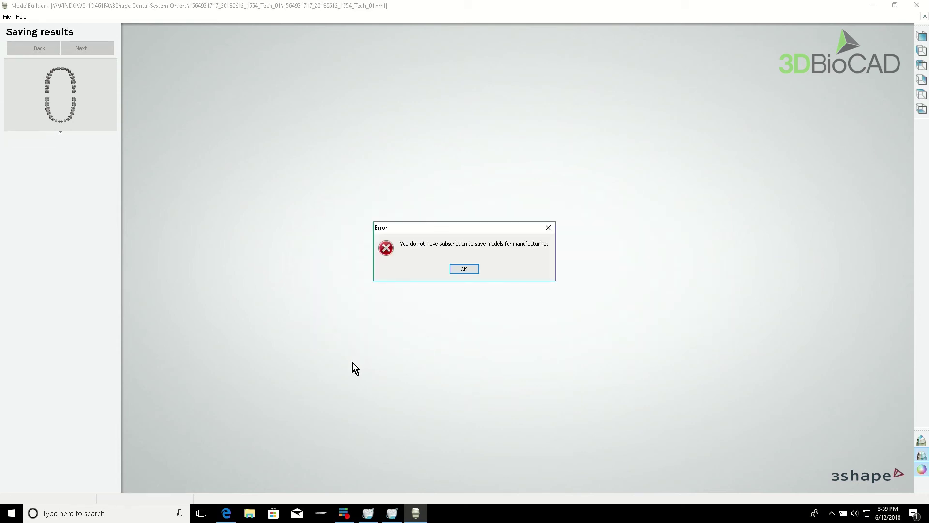
click(464, 268)
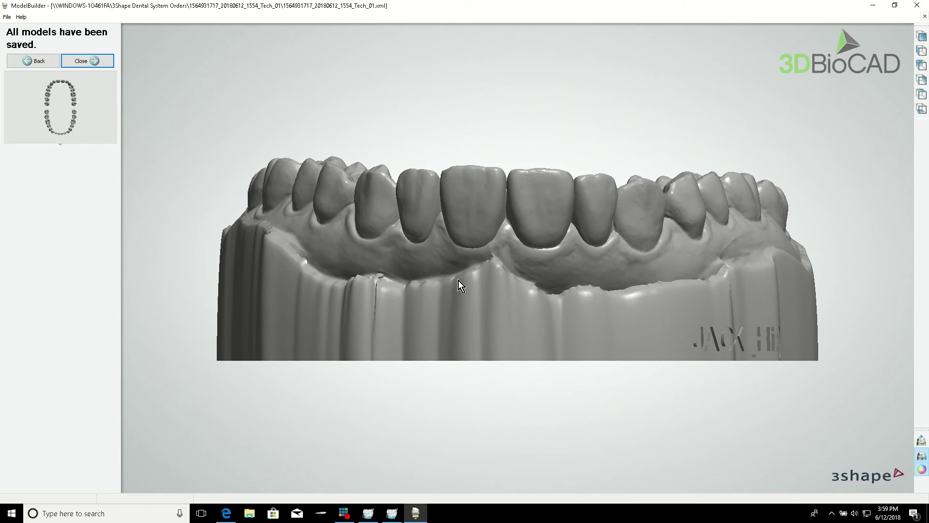
right_drag(476, 262, 600, 262)
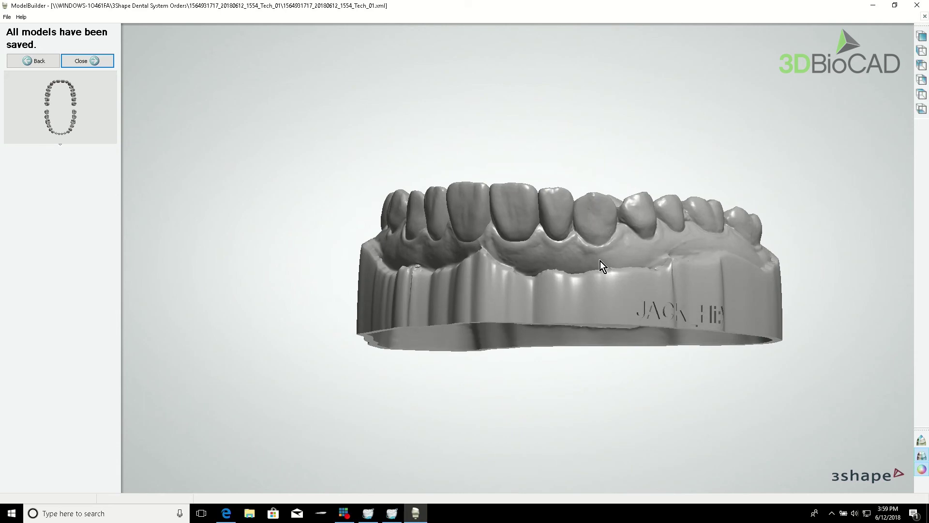
mouse_move(601, 261)
right_down()
mouse_move(607, 150)
mouse_move(485, 240)
right_up()
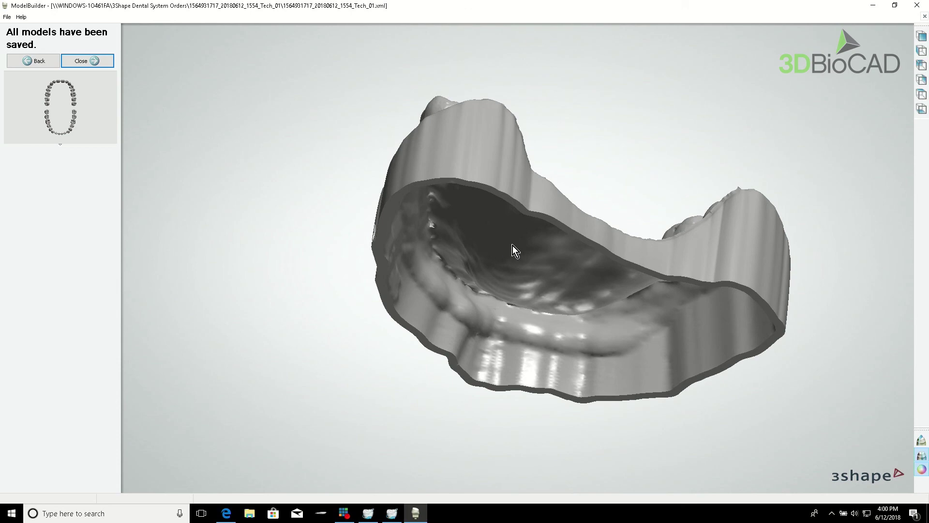
mouse_move(560, 226)
right_down()
mouse_move(551, 264)
mouse_move(537, 228)
mouse_move(528, 257)
mouse_move(537, 219)
mouse_move(518, 367)
mouse_move(522, 175)
mouse_move(519, 200)
right_up()
scroll(527, 127, up, 3)
scroll(527, 127, up, 2)
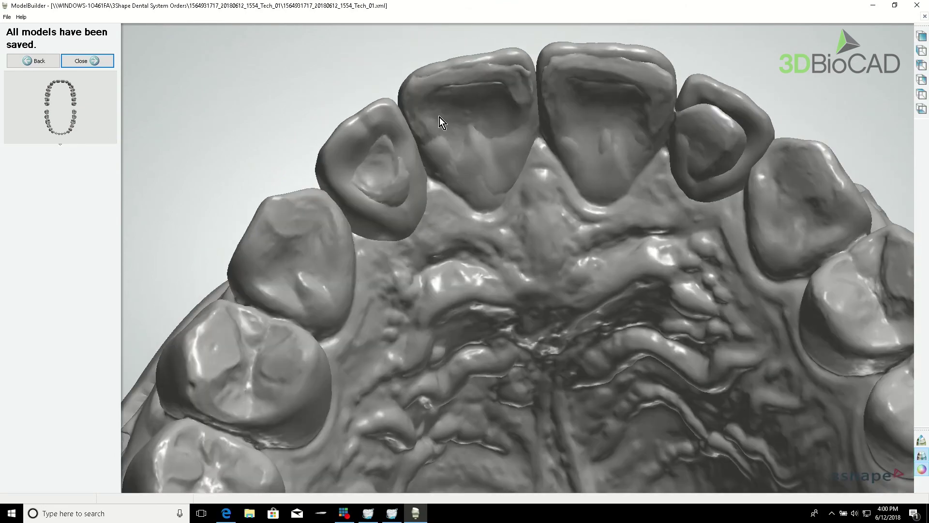
scroll(717, 132, down, 2)
scroll(717, 131, down, 2)
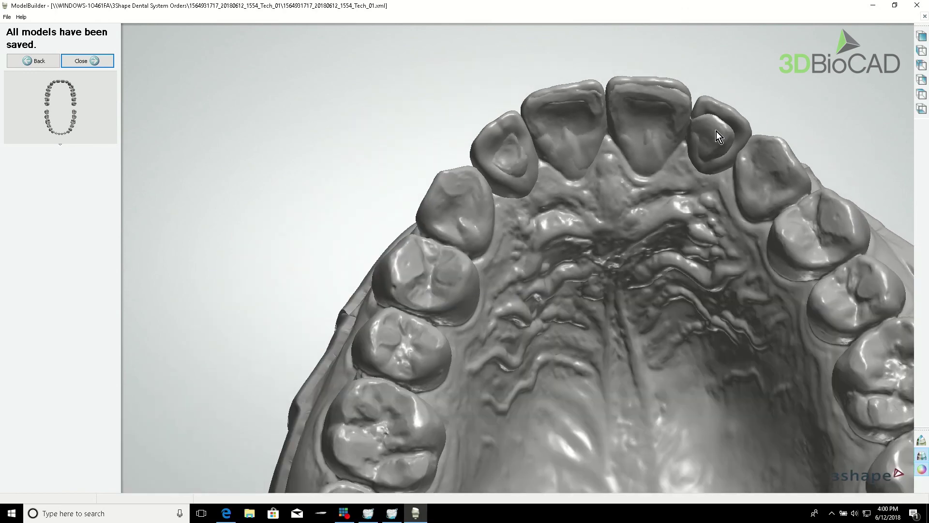
scroll(702, 165, up, 3)
mouse_move(702, 152)
right_down()
mouse_move(701, 164)
mouse_move(667, 181)
mouse_move(655, 166)
right_up()
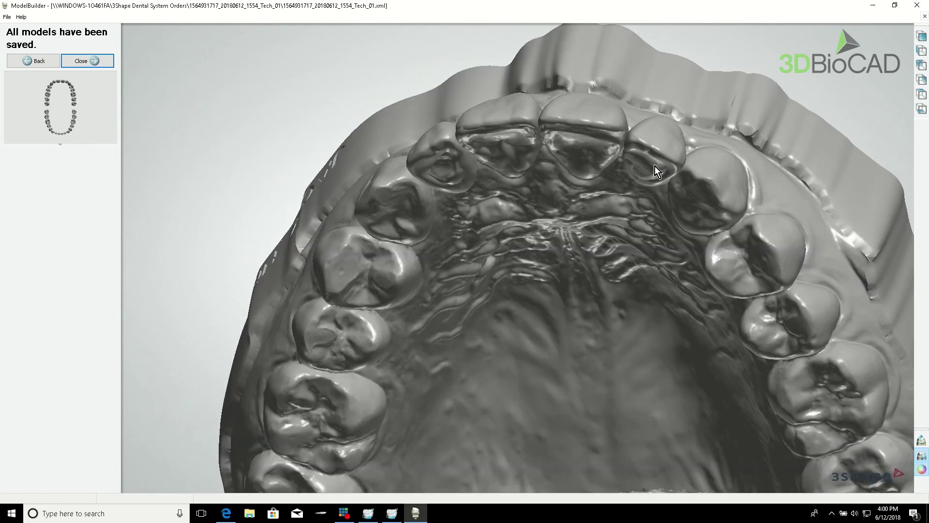
scroll(657, 165, down, 2)
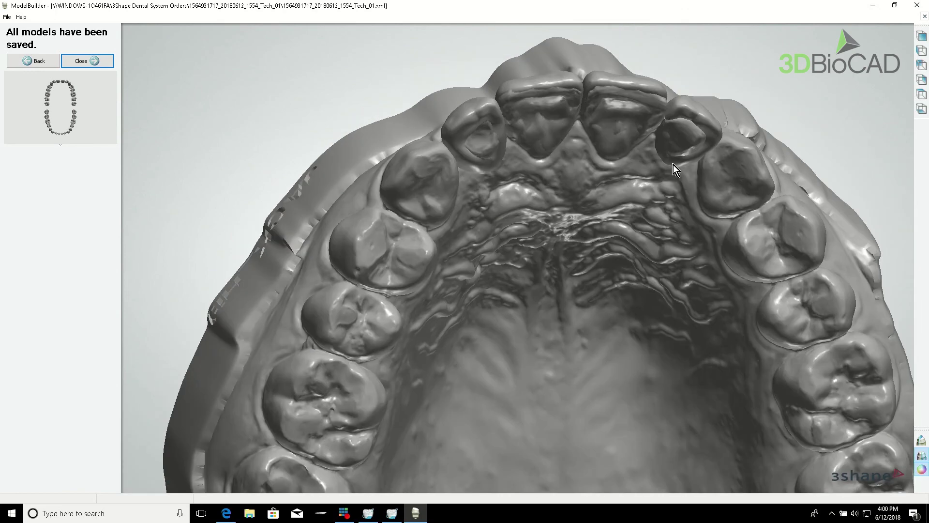
scroll(674, 165, down, 3)
right_drag(673, 165, 662, 229)
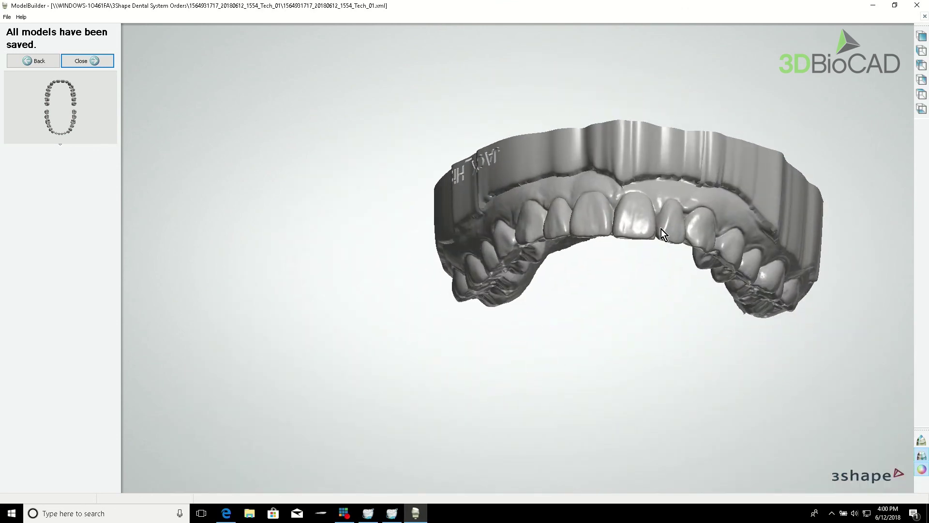
mouse_move(661, 229)
right_down()
mouse_move(662, 243)
mouse_move(568, 243)
right_up()
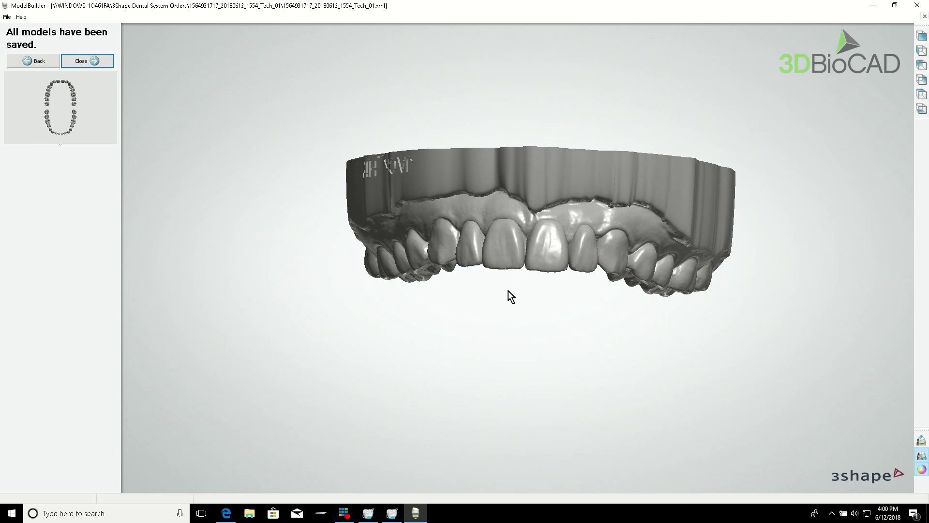
right_drag(509, 260, 520, 237)
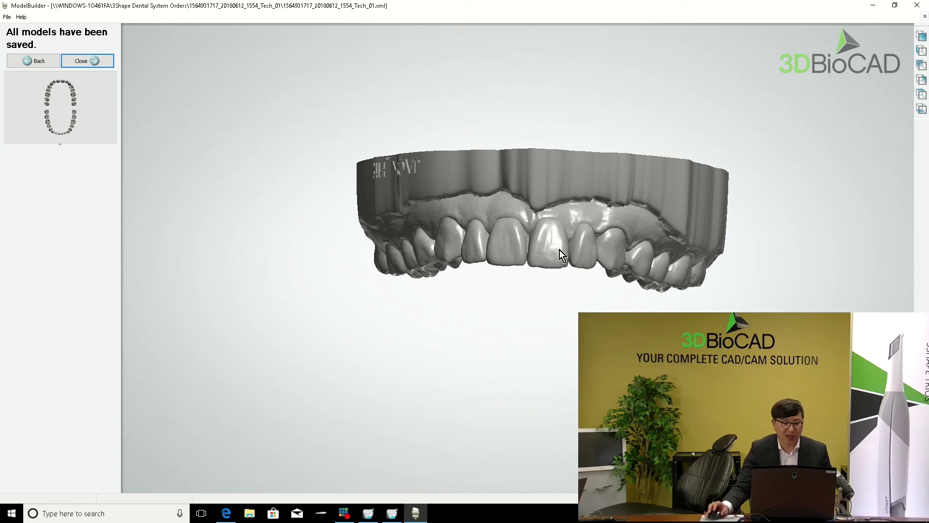
right_drag(537, 222, 507, 237)
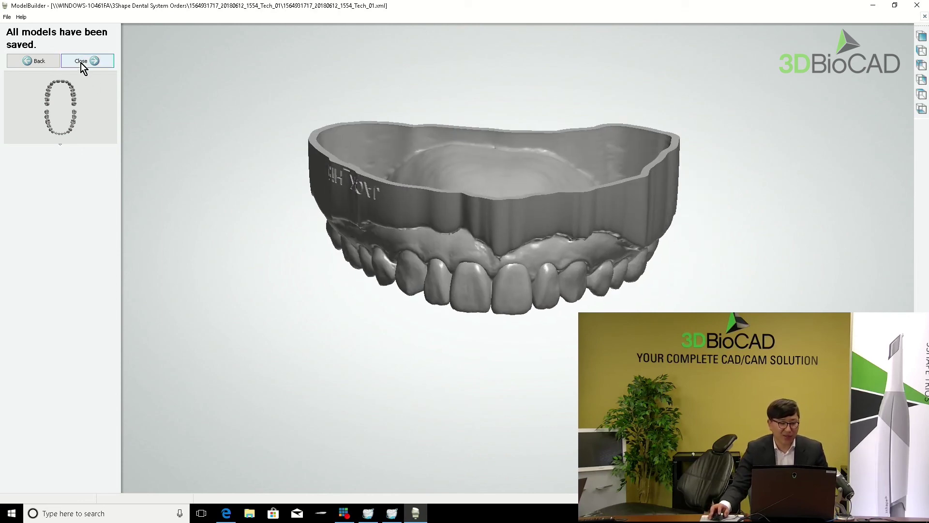